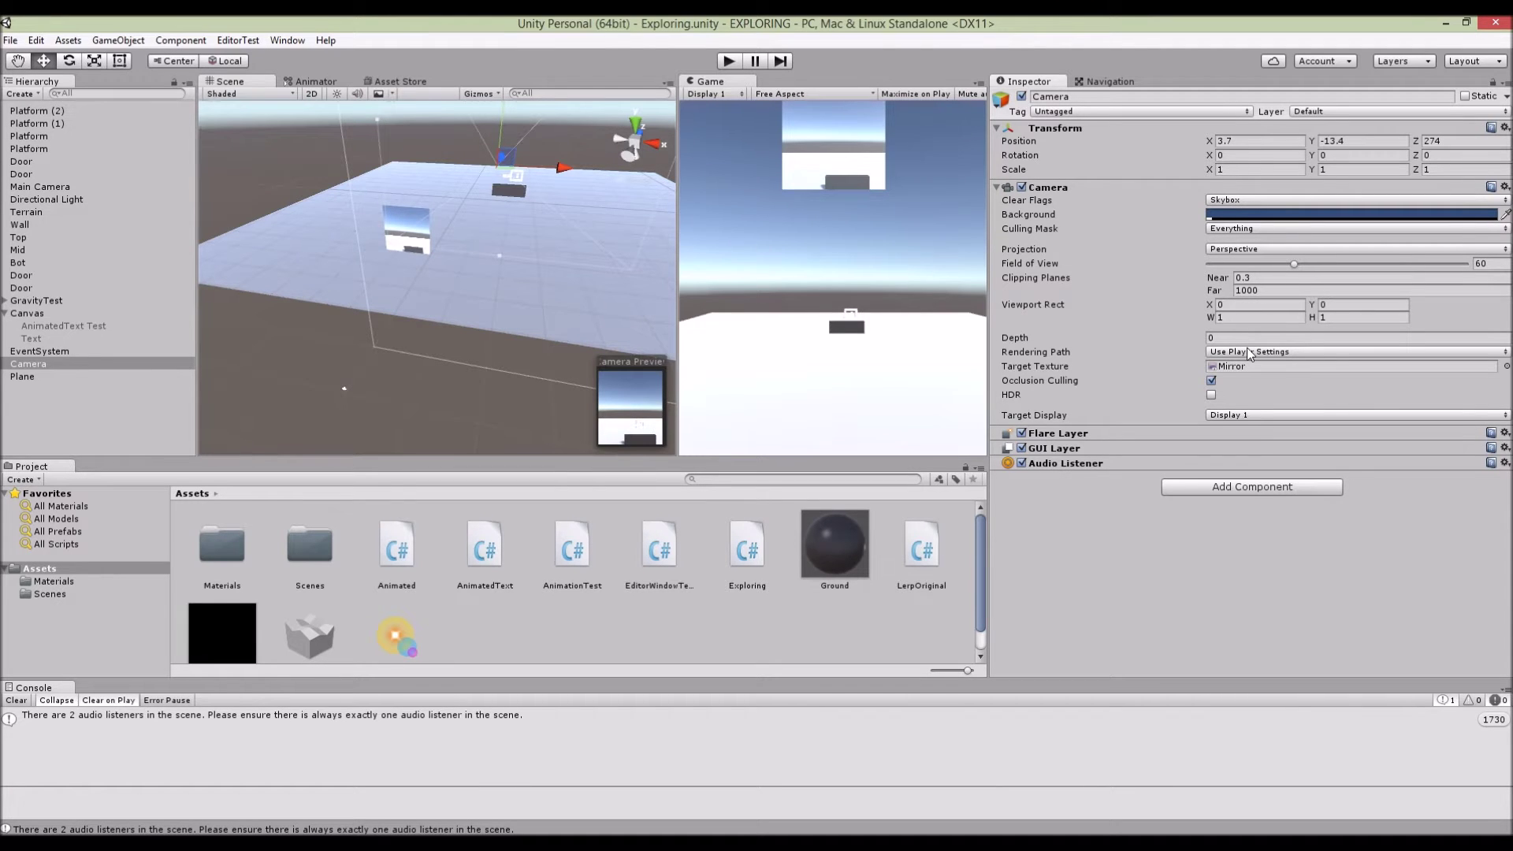
Step: Orbit the scene view and run the game to test the mirror
scroll(521, 276, down, 1)
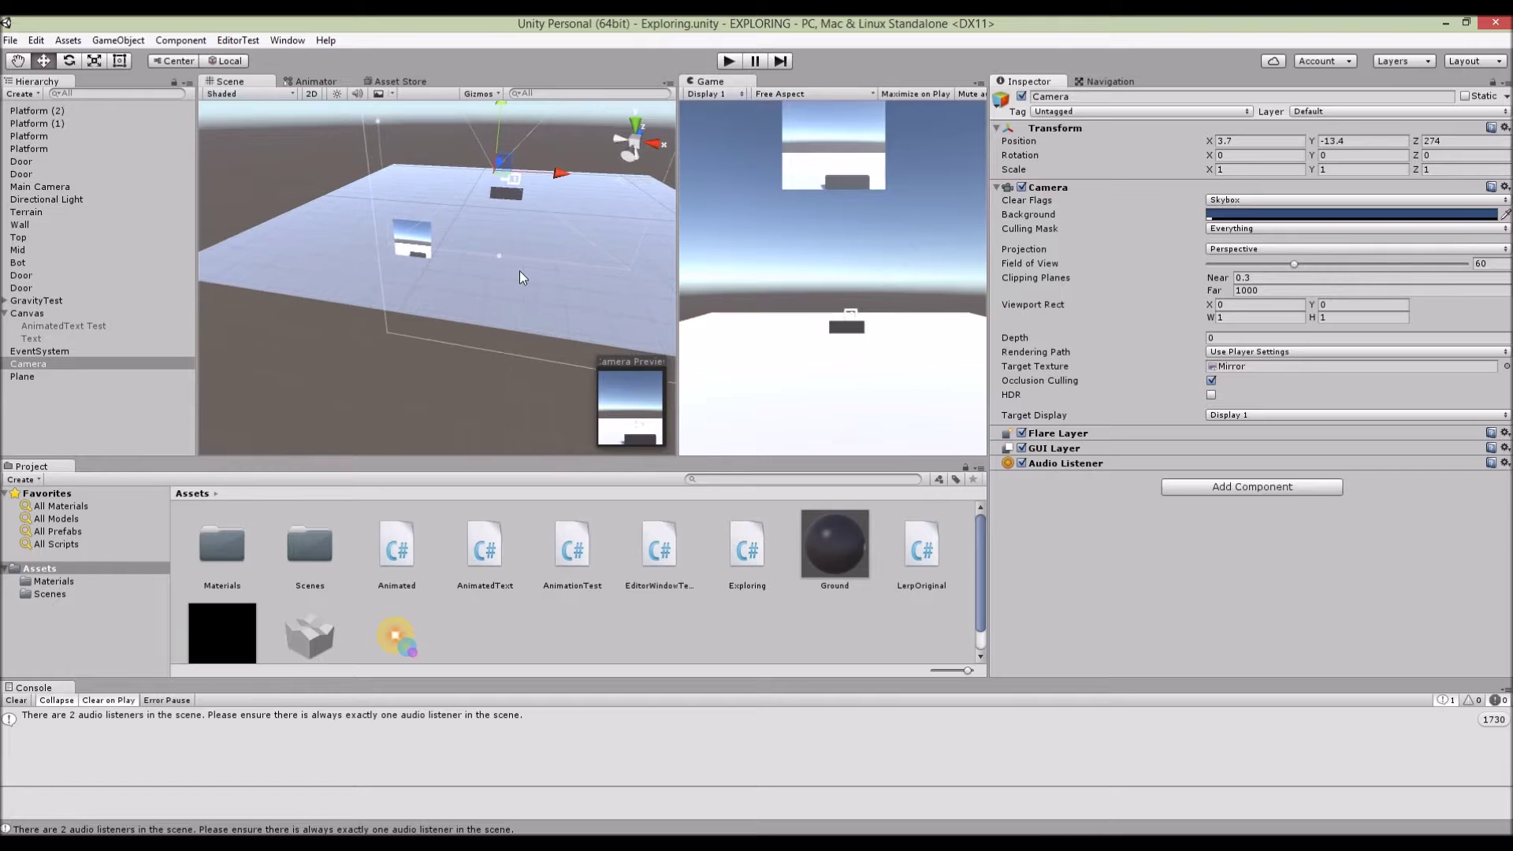
scroll(520, 275, up, 3)
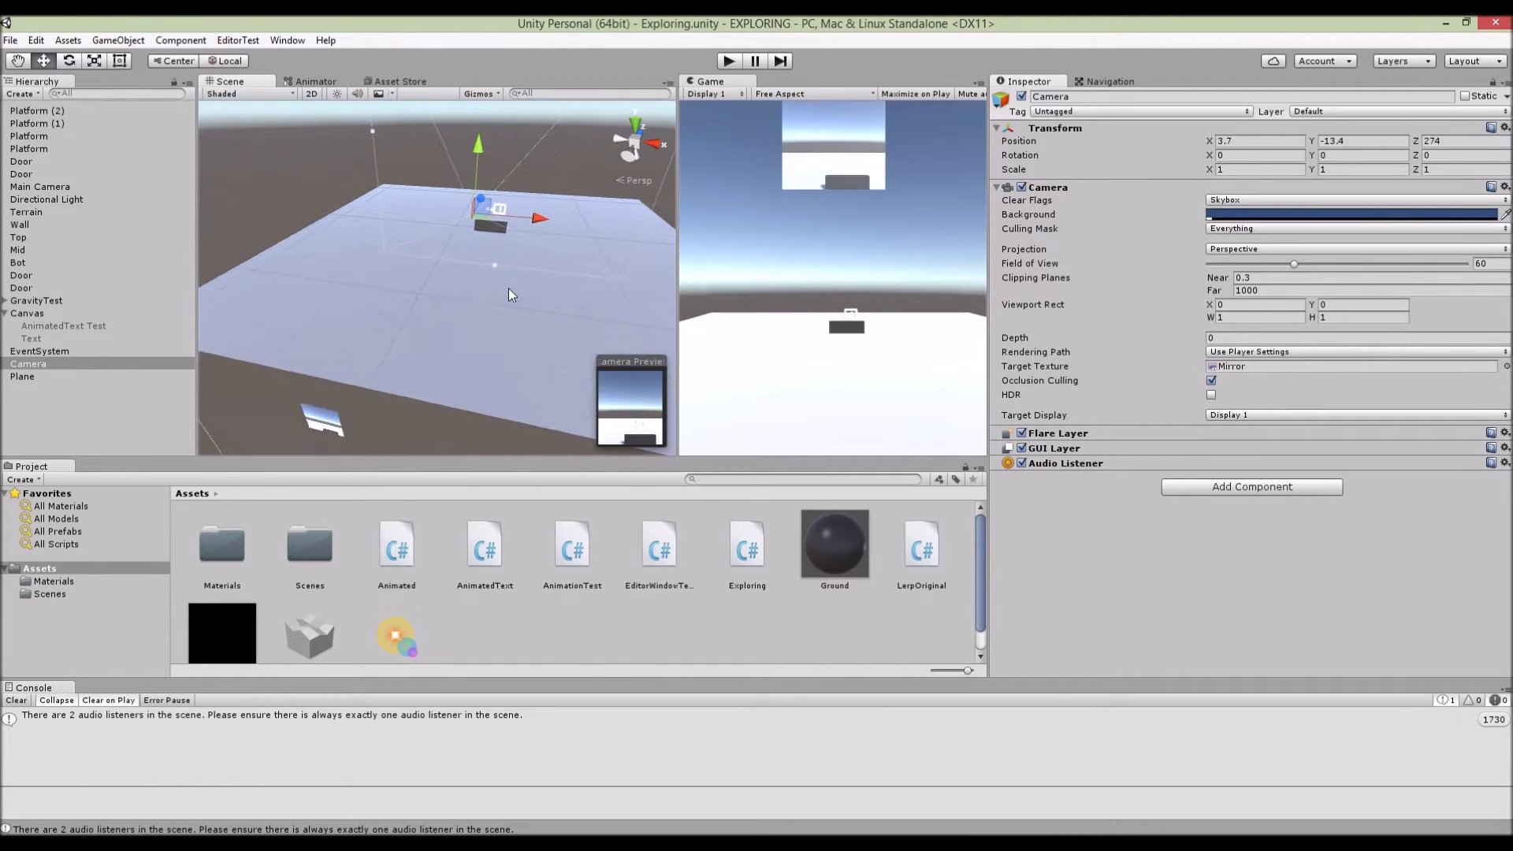
scroll(508, 295, down, 2)
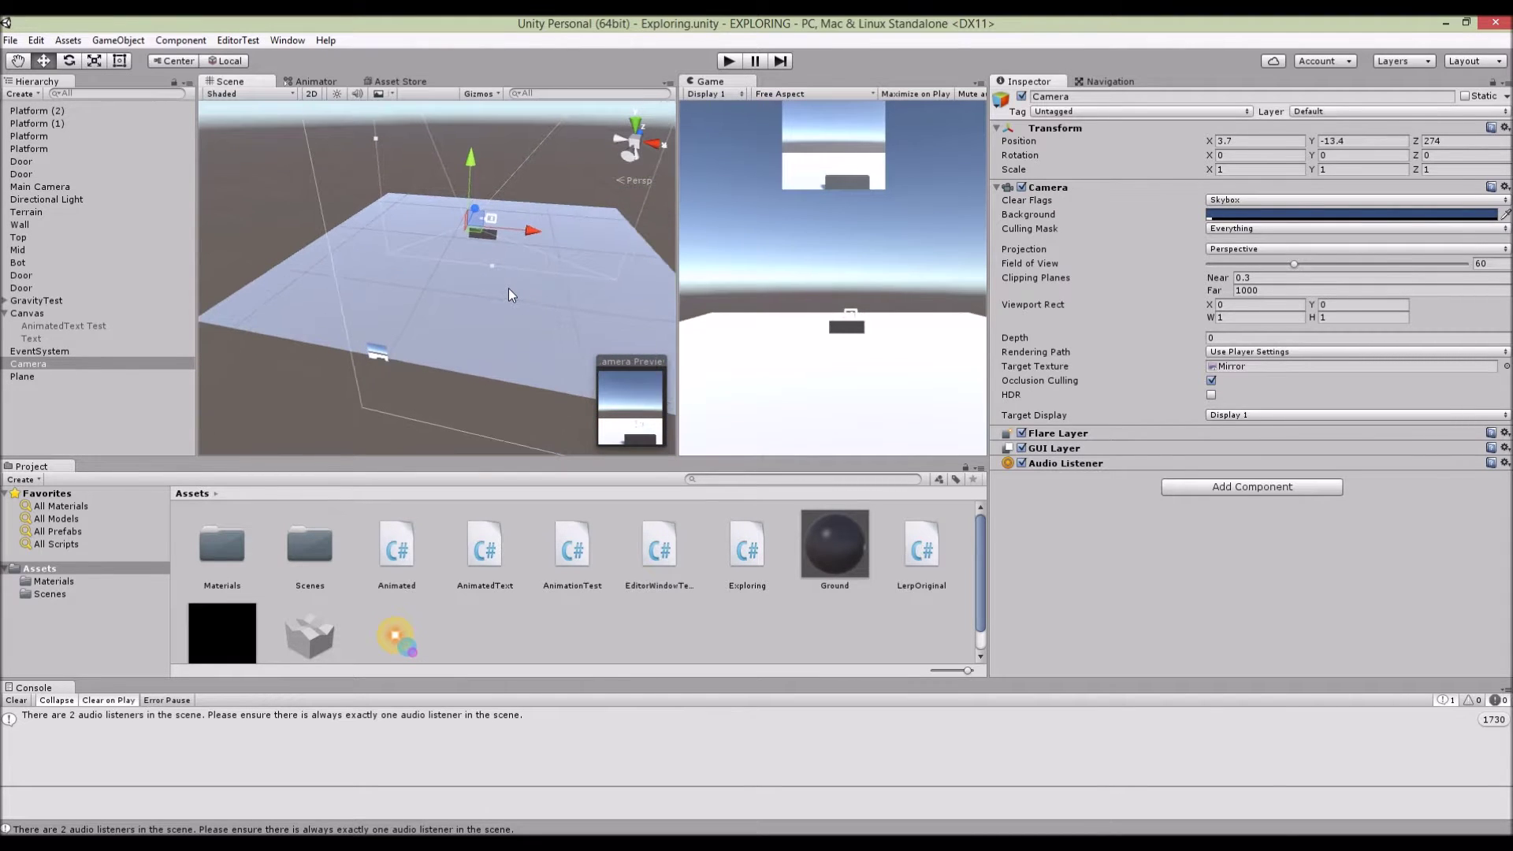
scroll(509, 289, up, 3)
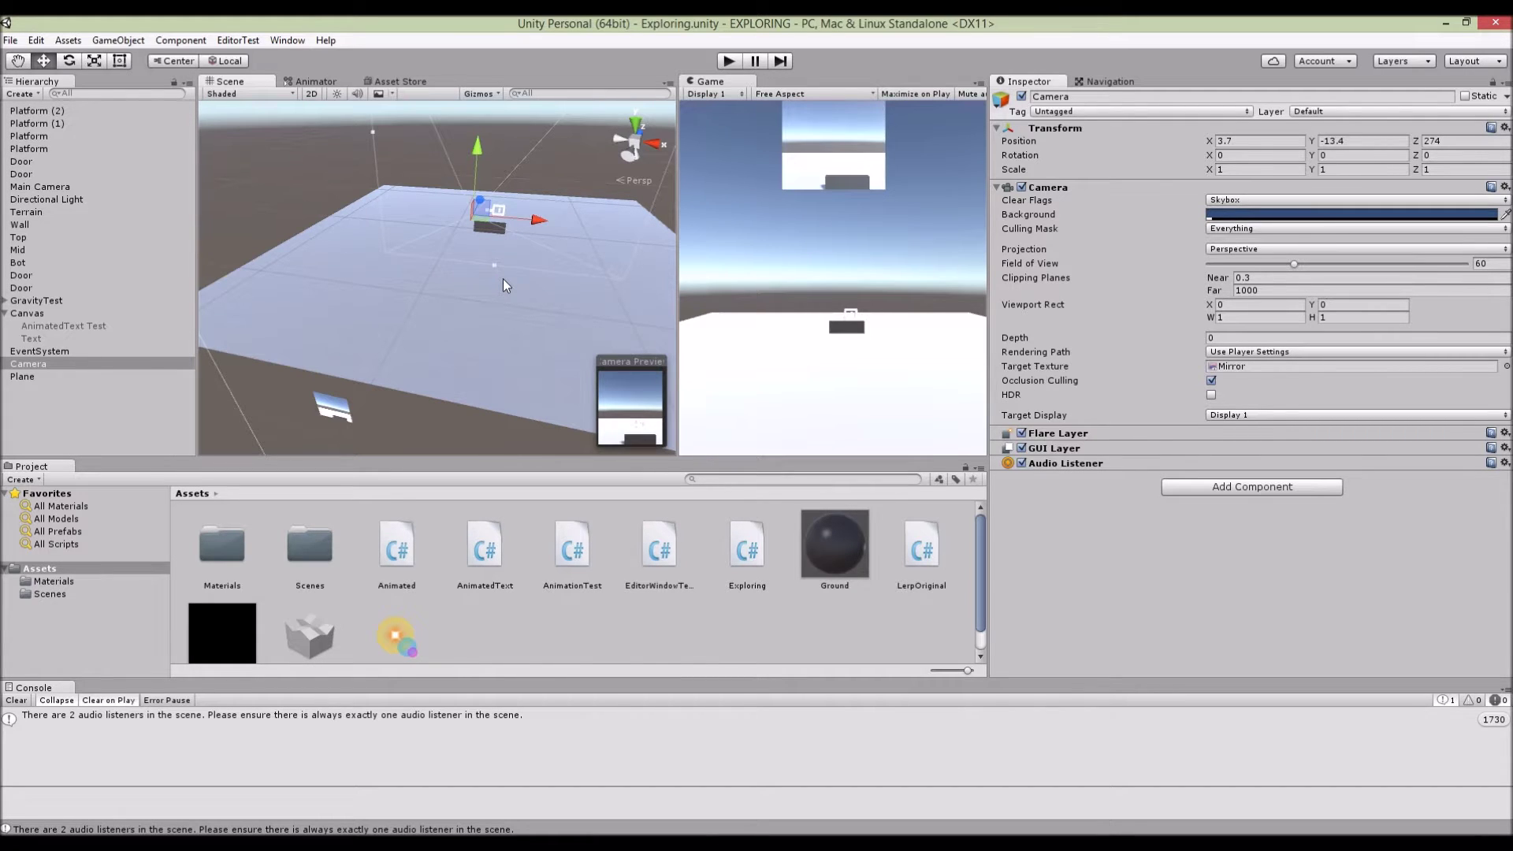
alt+drag(503, 277, 528, 181)
click(731, 64)
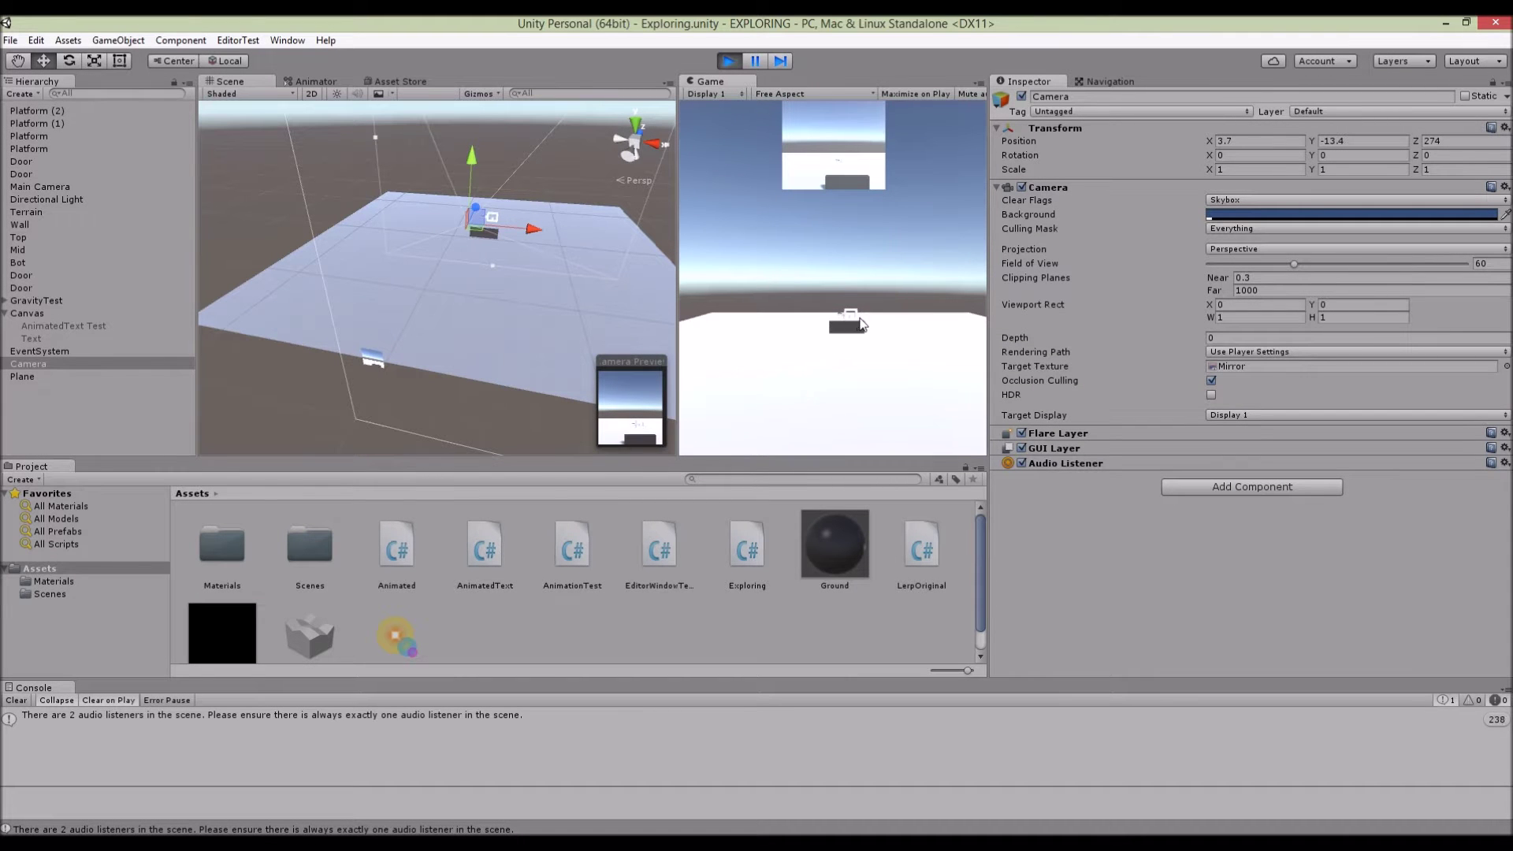
Step: While playing, slide the camera along X to 15, then stop the game
click(65, 376)
click(65, 363)
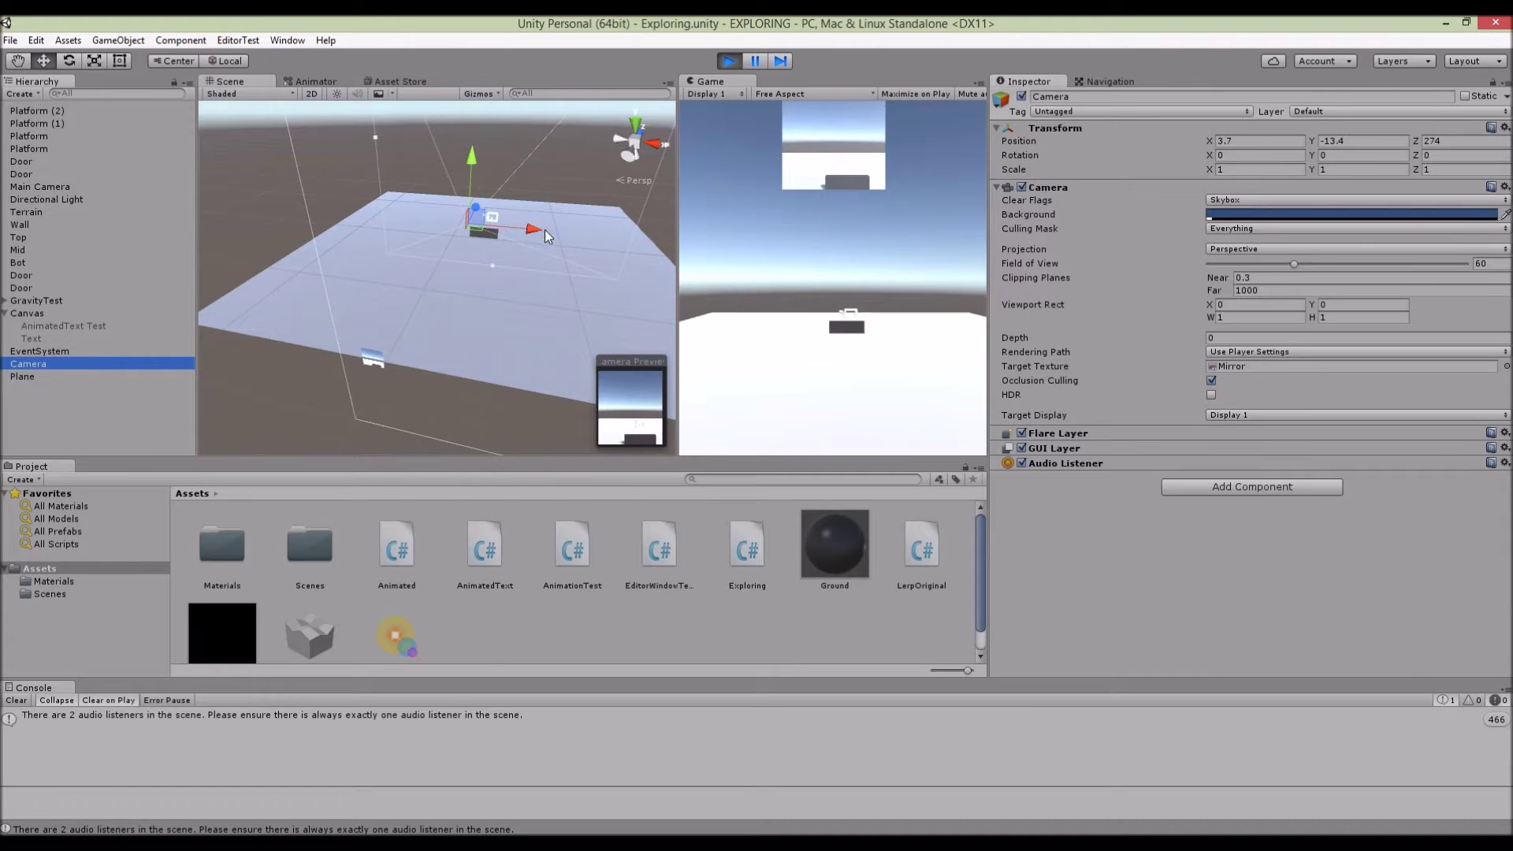
drag(536, 234, 503, 206)
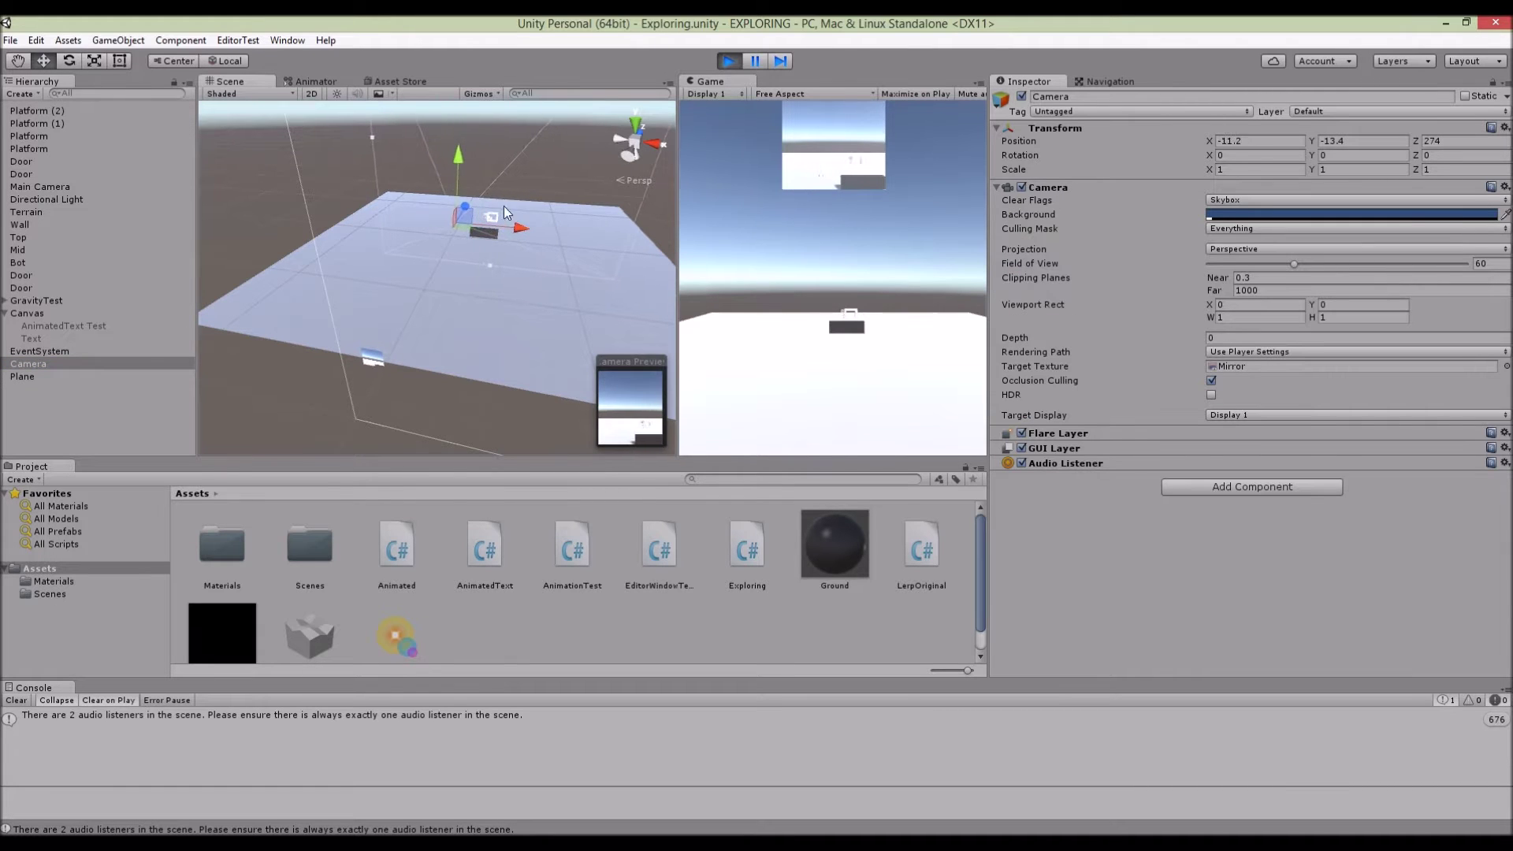
drag(456, 162, 456, 177)
mouse_move(525, 257)
mouse_down()
mouse_move(549, 255)
mouse_move(531, 243)
mouse_up()
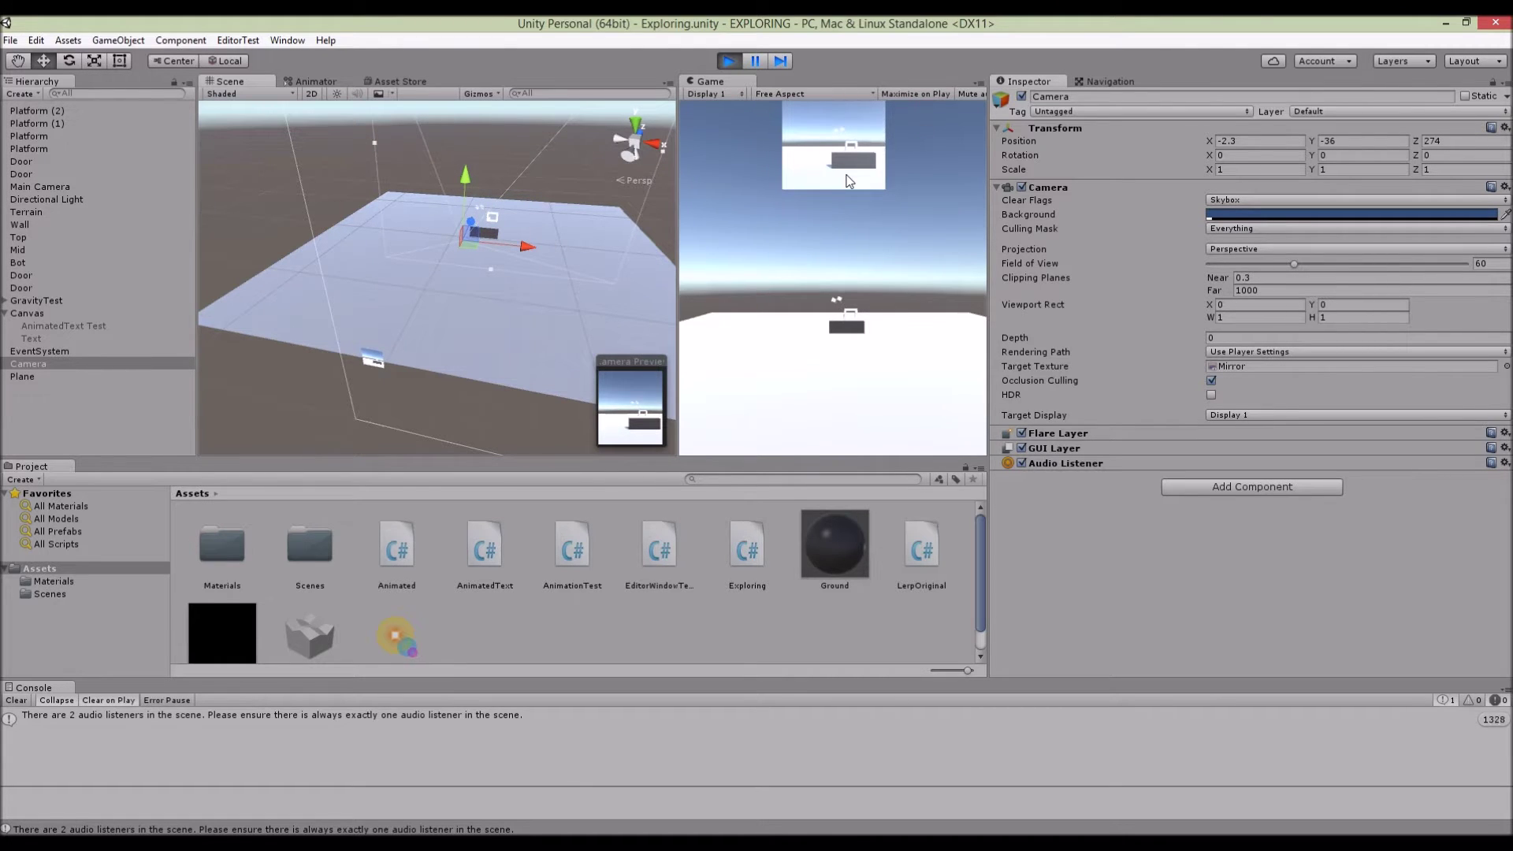
drag(520, 245, 534, 249)
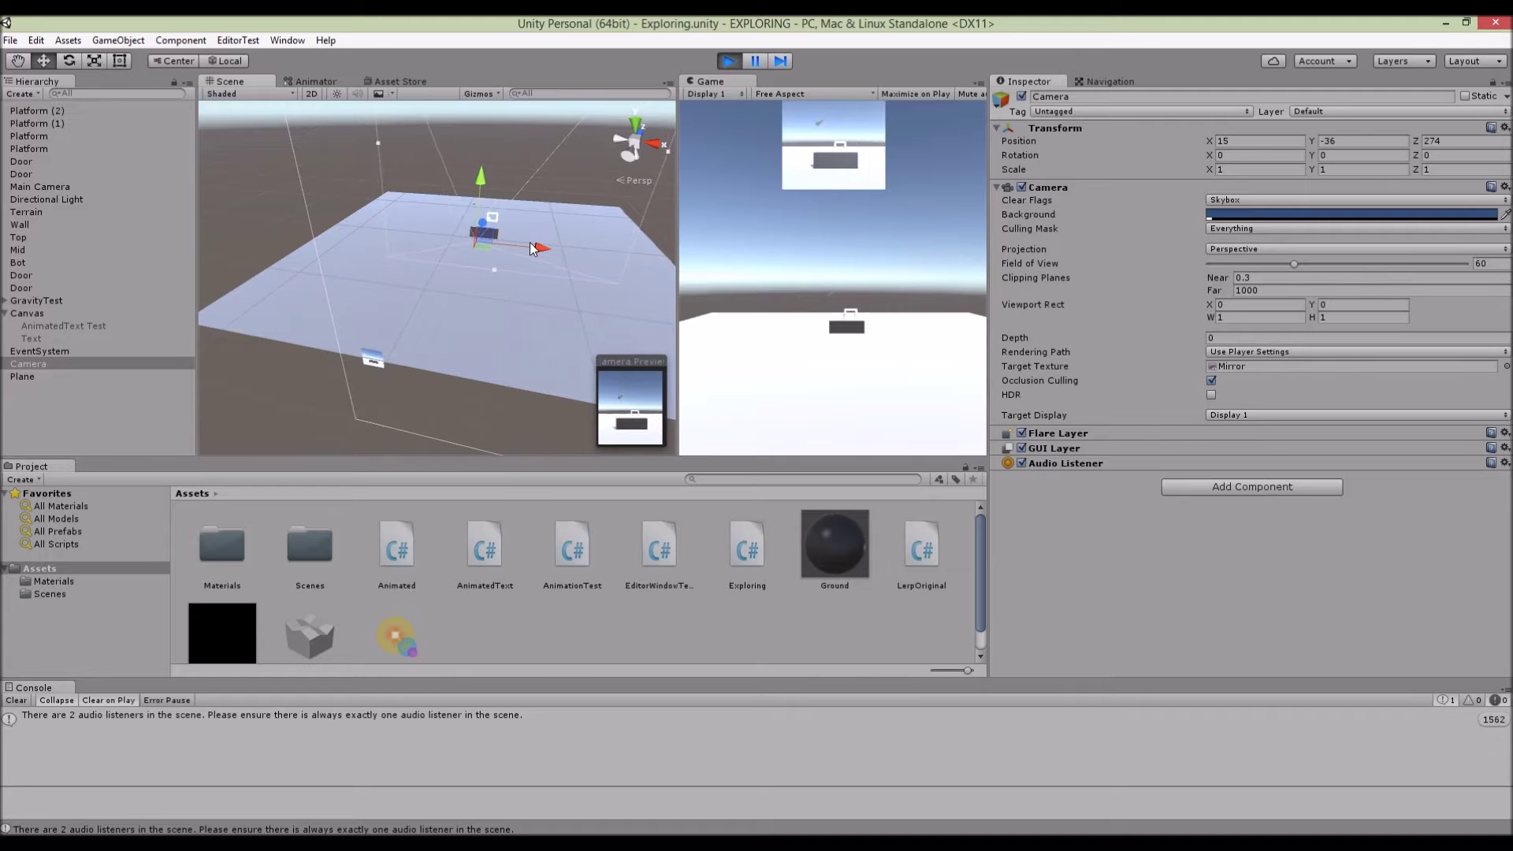
click(726, 62)
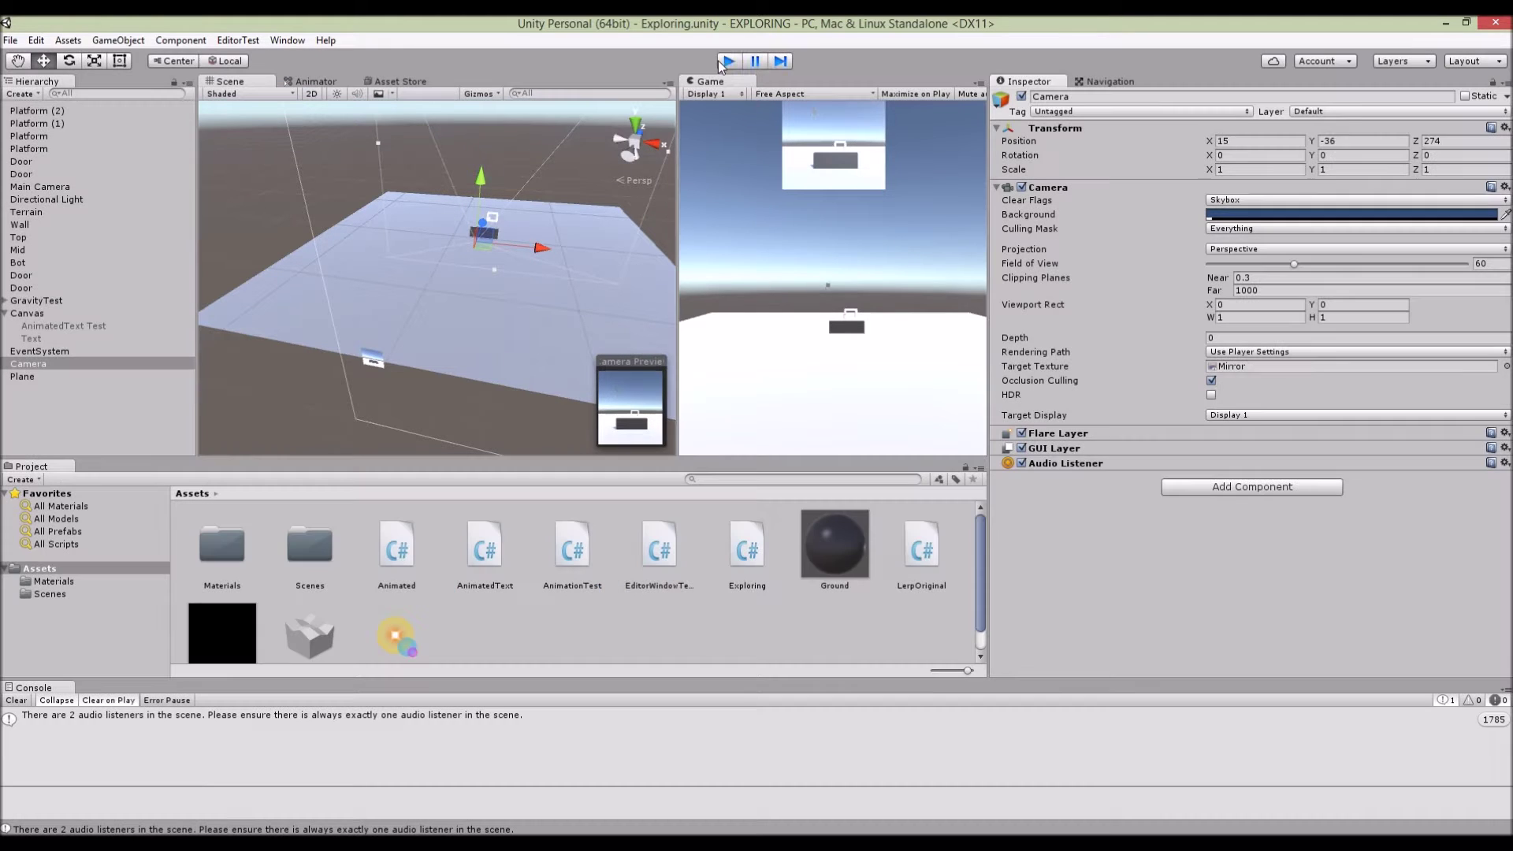
Step: Check the Plane in the Hierarchy, then settle the selection back on the Camera
scroll(529, 182, down, 3)
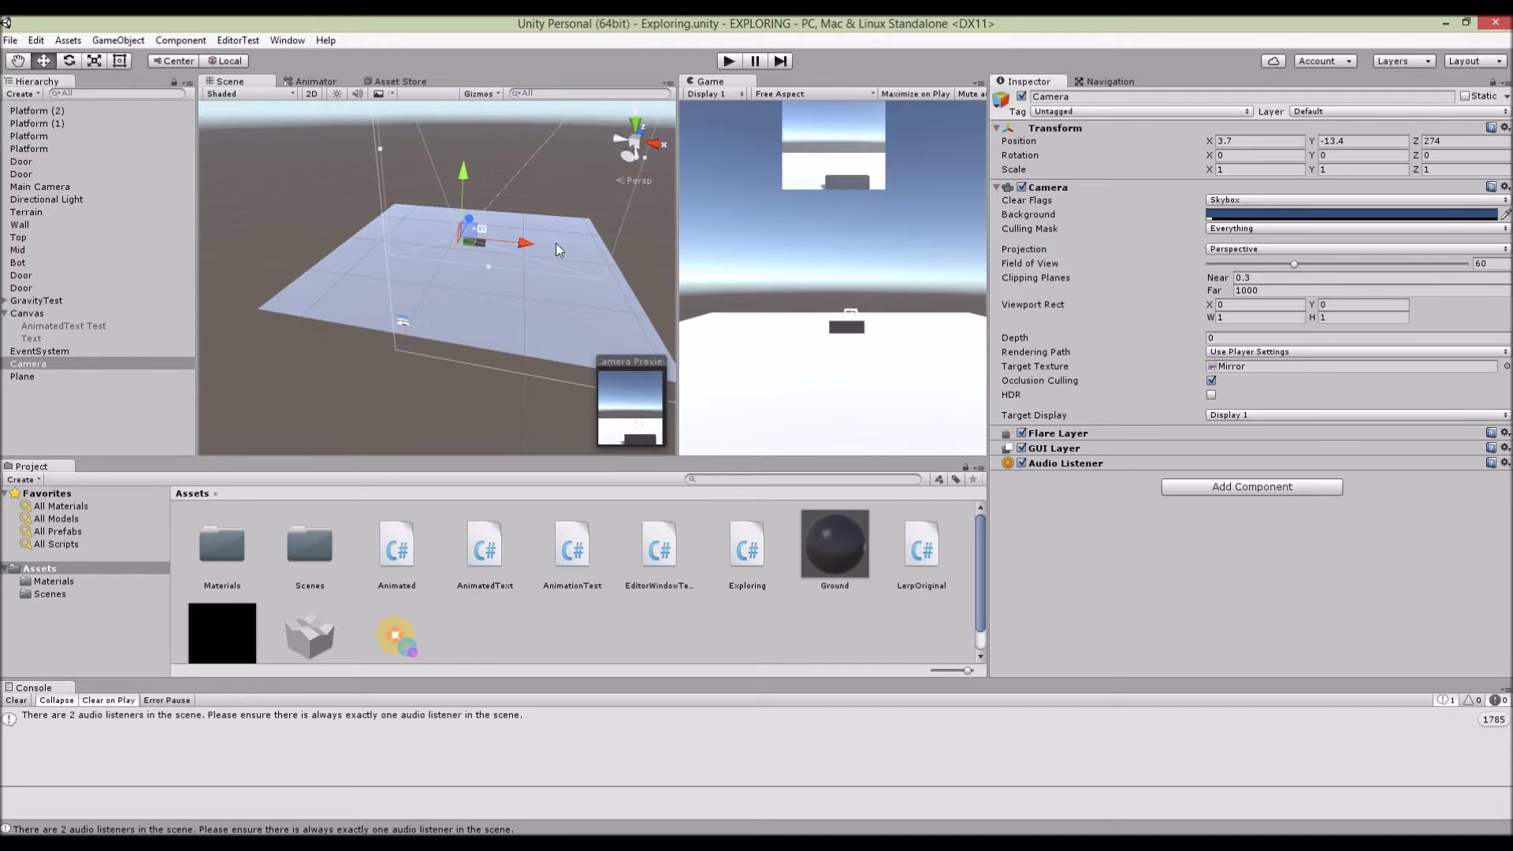
scroll(696, 654, down, 1)
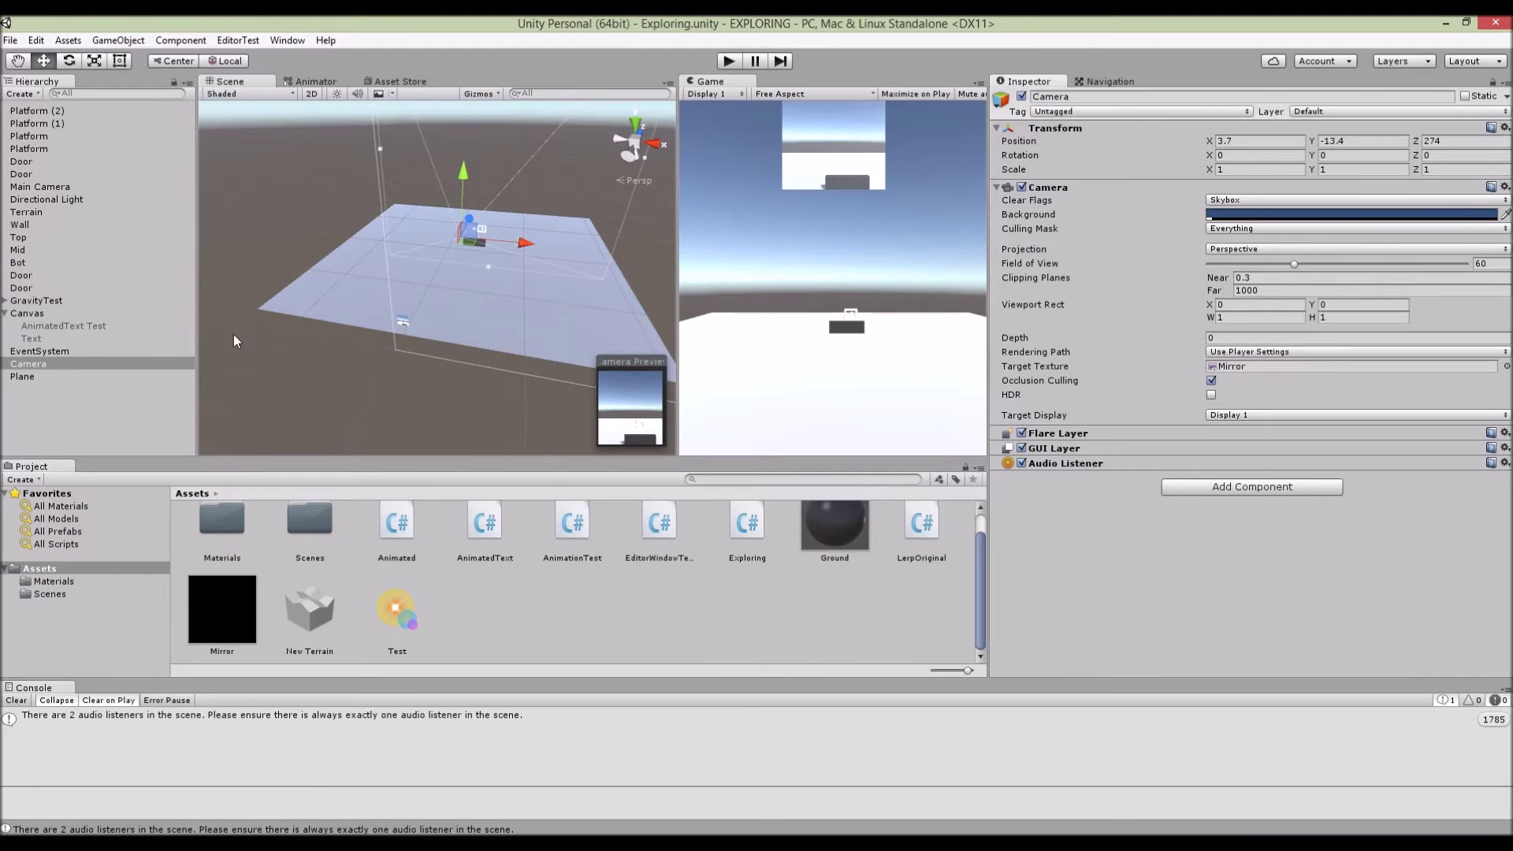
click(93, 372)
key(Up)
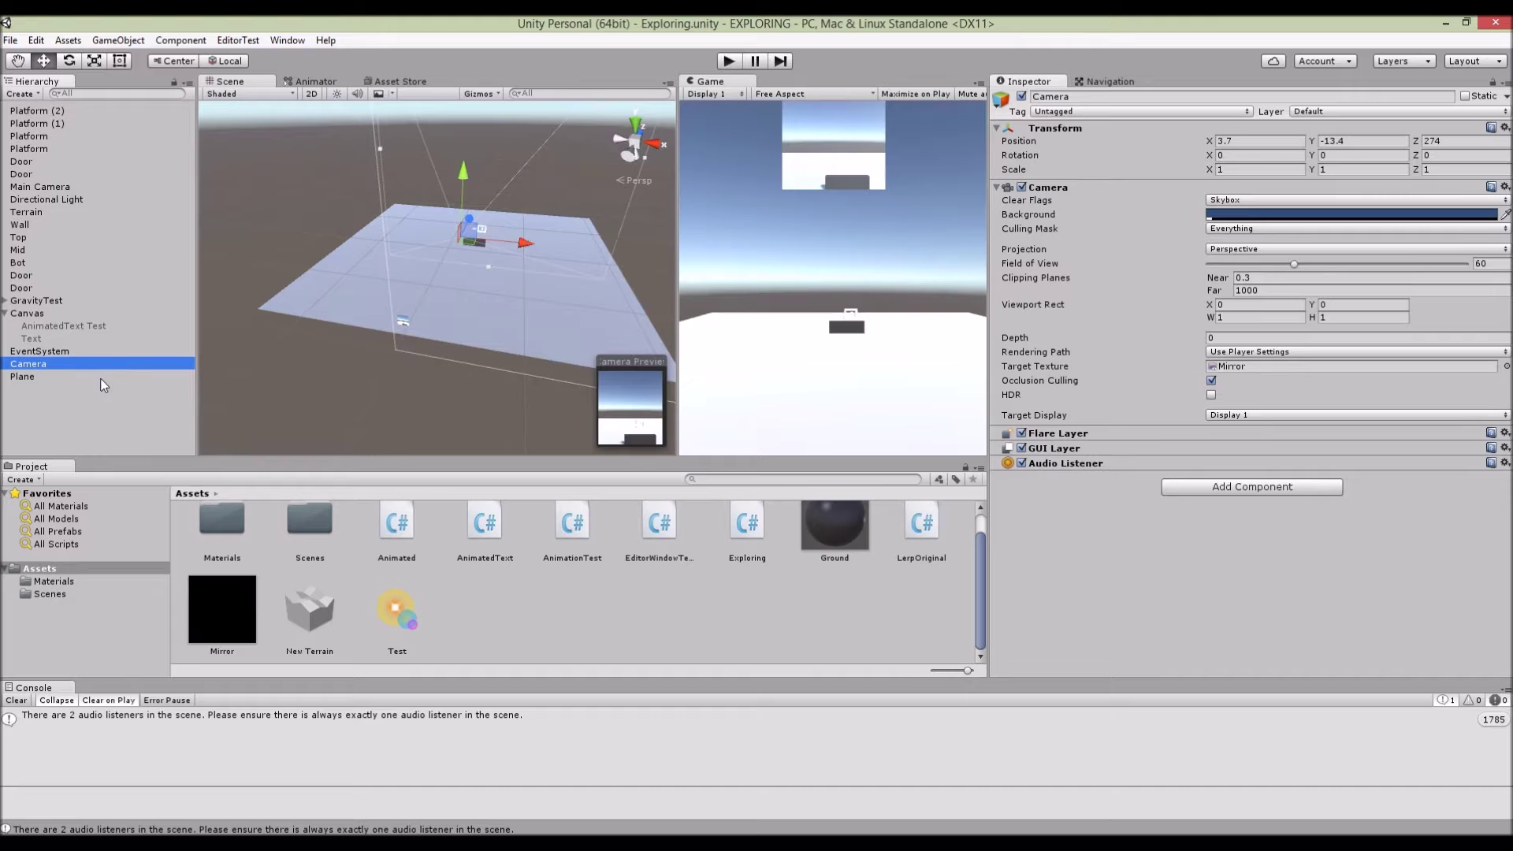
click(104, 378)
key(Up)
click(115, 394)
click(61, 363)
Step: Delete the Camera object from the scene
right_click(77, 402)
click(55, 390)
click(40, 367)
right_click(40, 381)
click(71, 465)
Step: Delete the Plane object from the scene
click(34, 364)
click(28, 376)
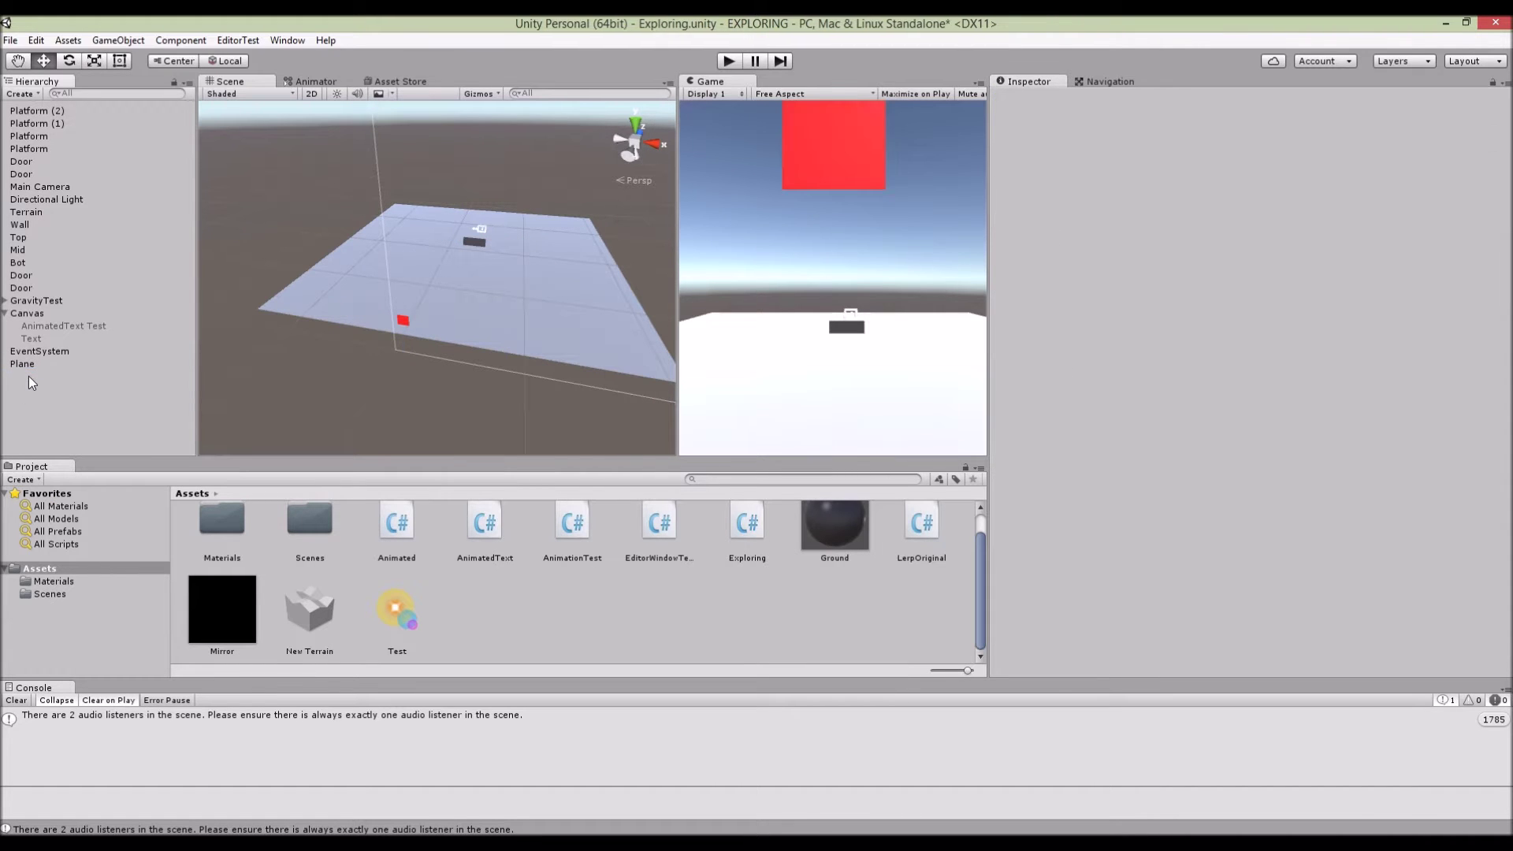
click(31, 366)
key(Delete)
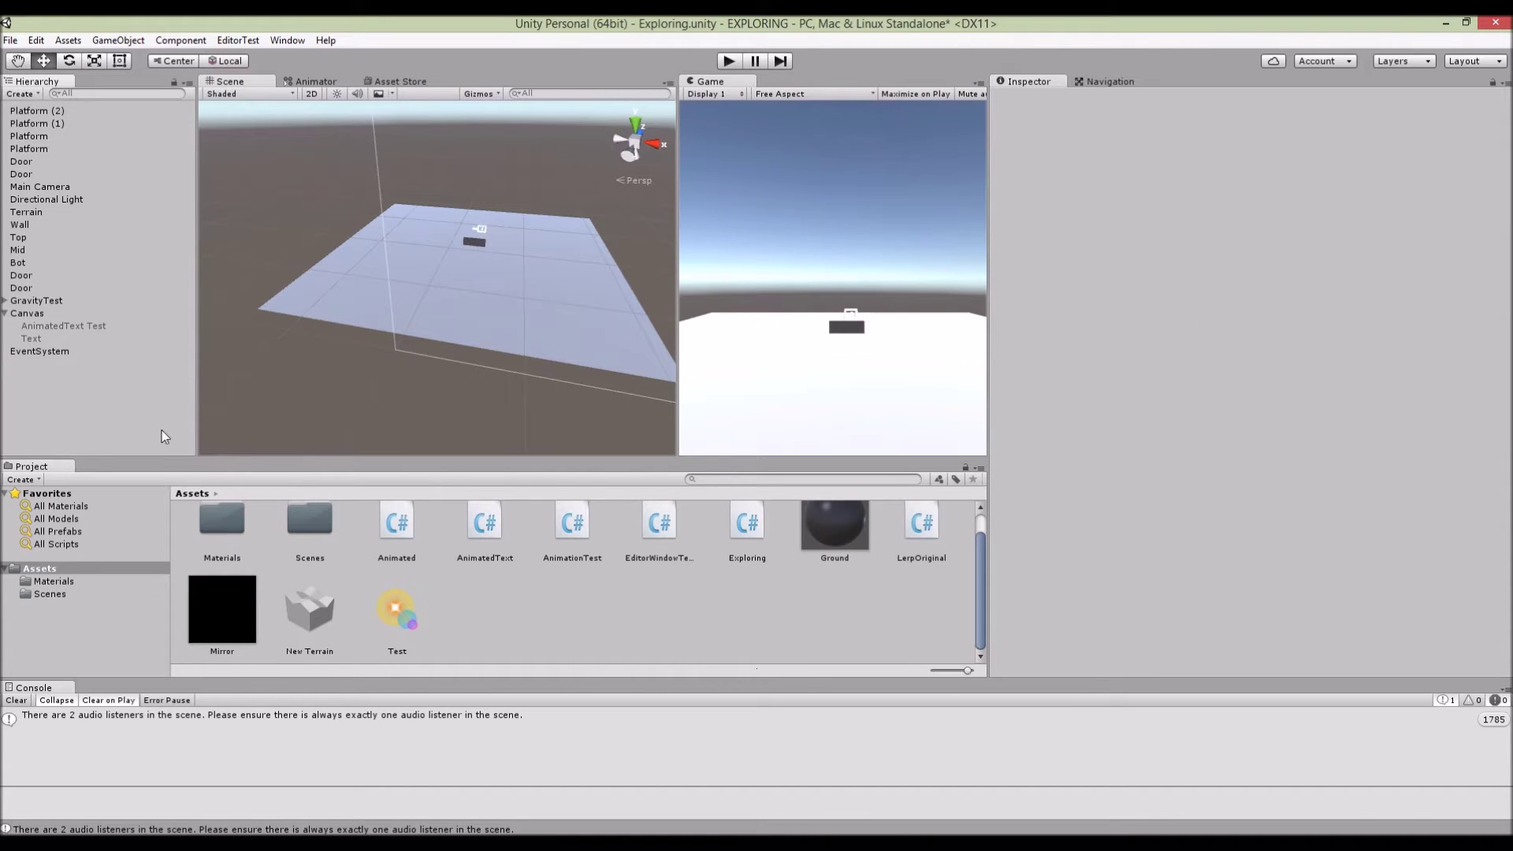
Step: Delete the Mirror render texture from Assets
click(235, 622)
key(Delete)
click(797, 464)
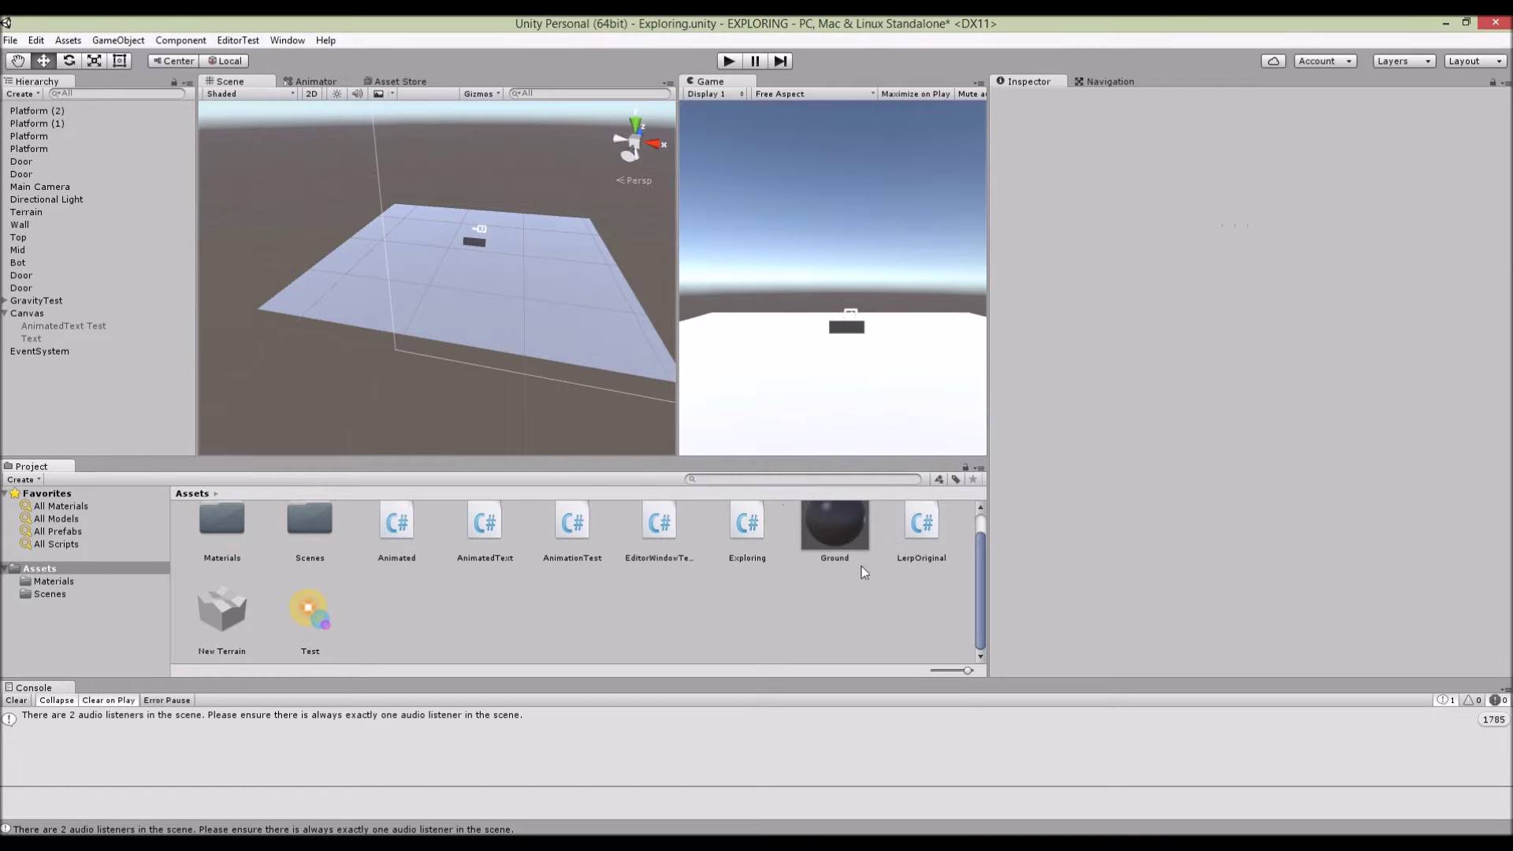
right_click(55, 379)
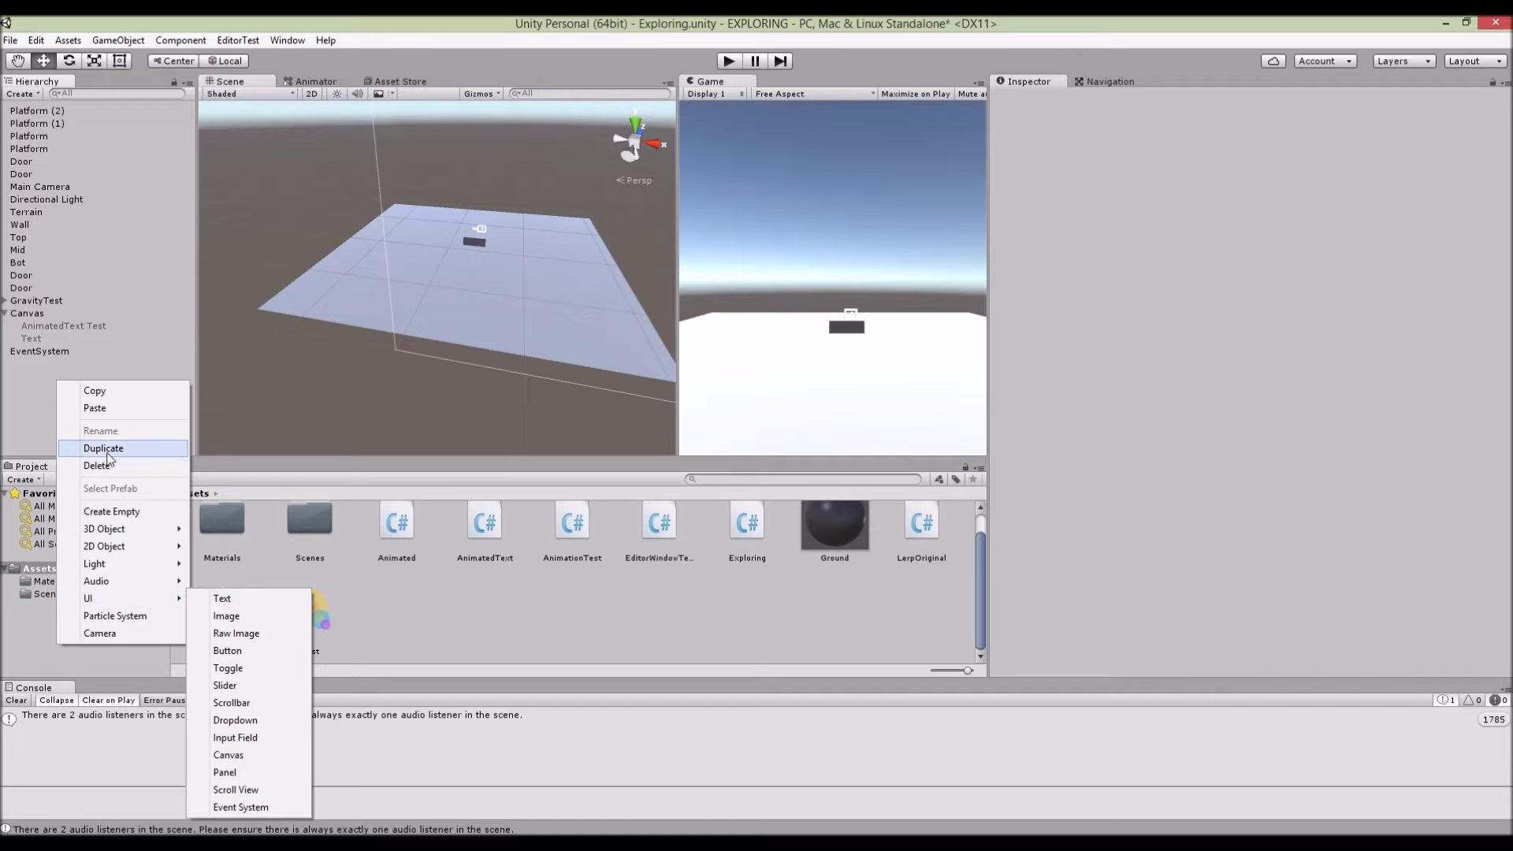
Step: Add a new Camera with no Target Texture at the bottom of the Hierarchy
click(106, 633)
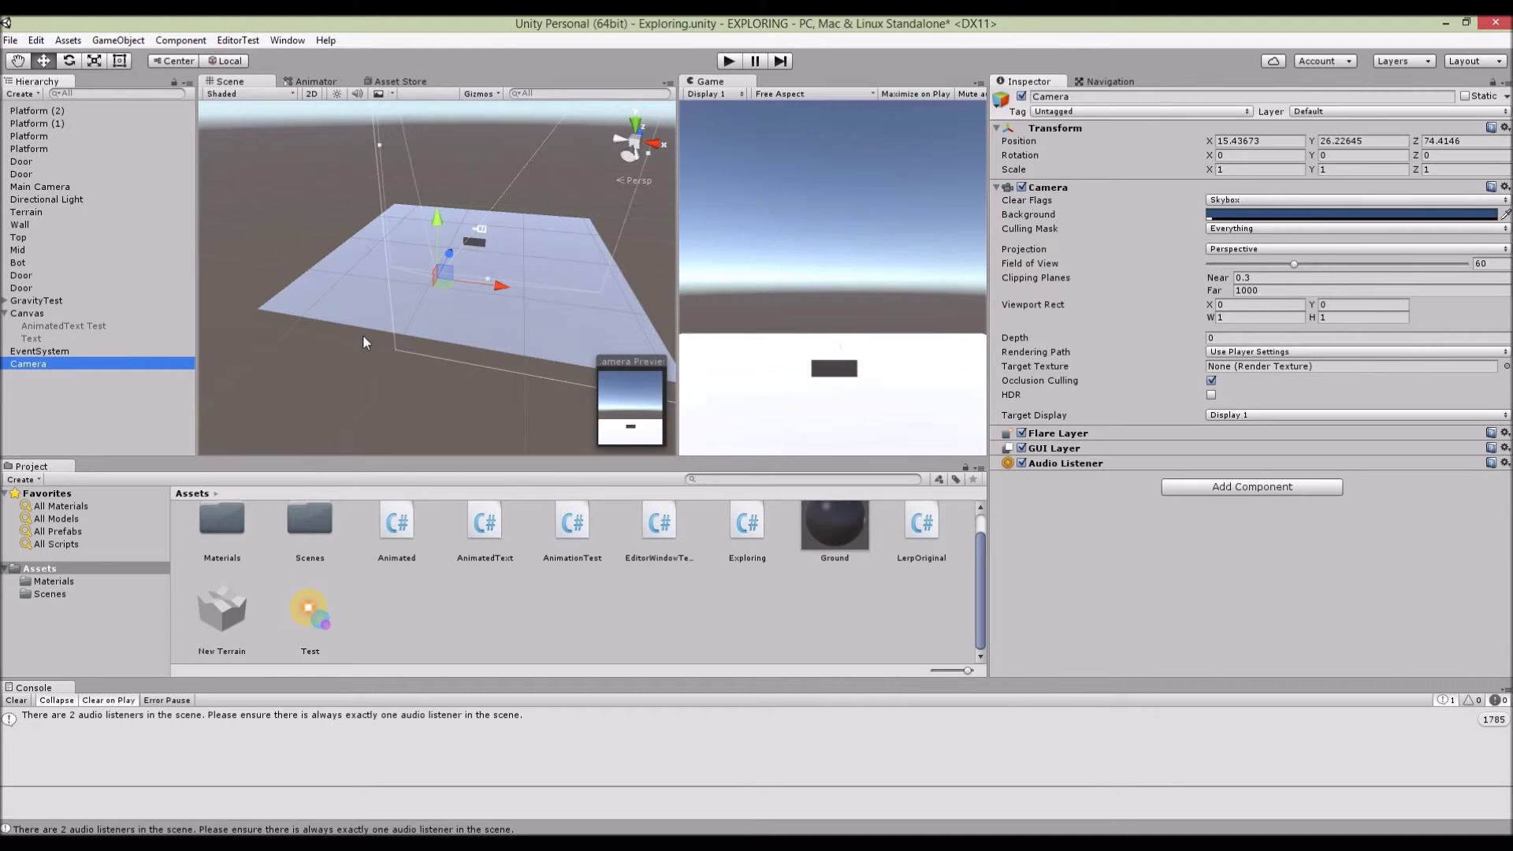
click(127, 388)
right_click(502, 619)
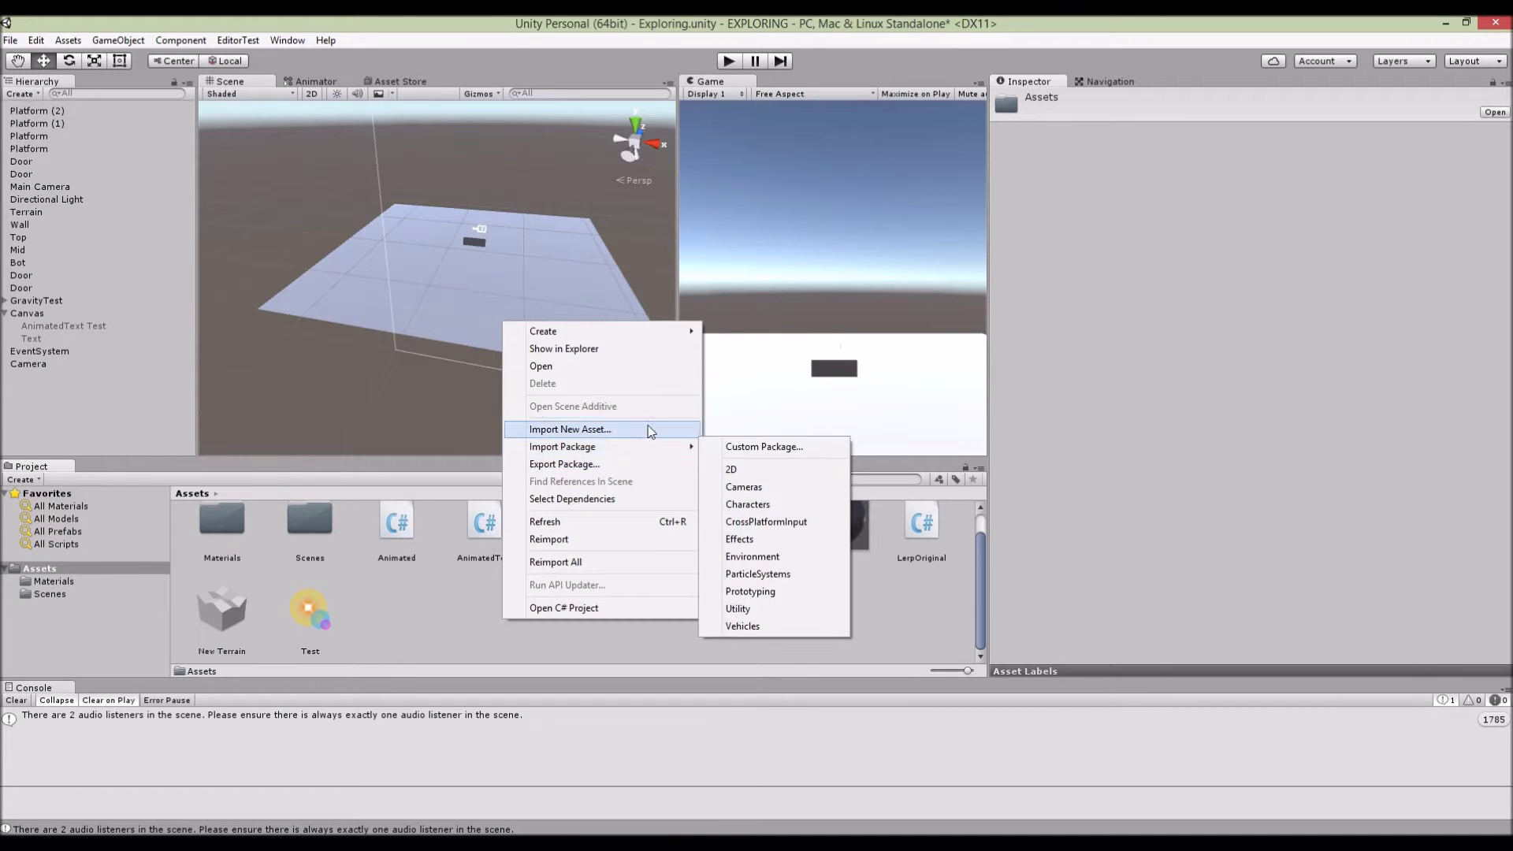
Step: Create a 256 x 256 render texture named 'Mirror' in the Assets folder
mouse_move(654, 331)
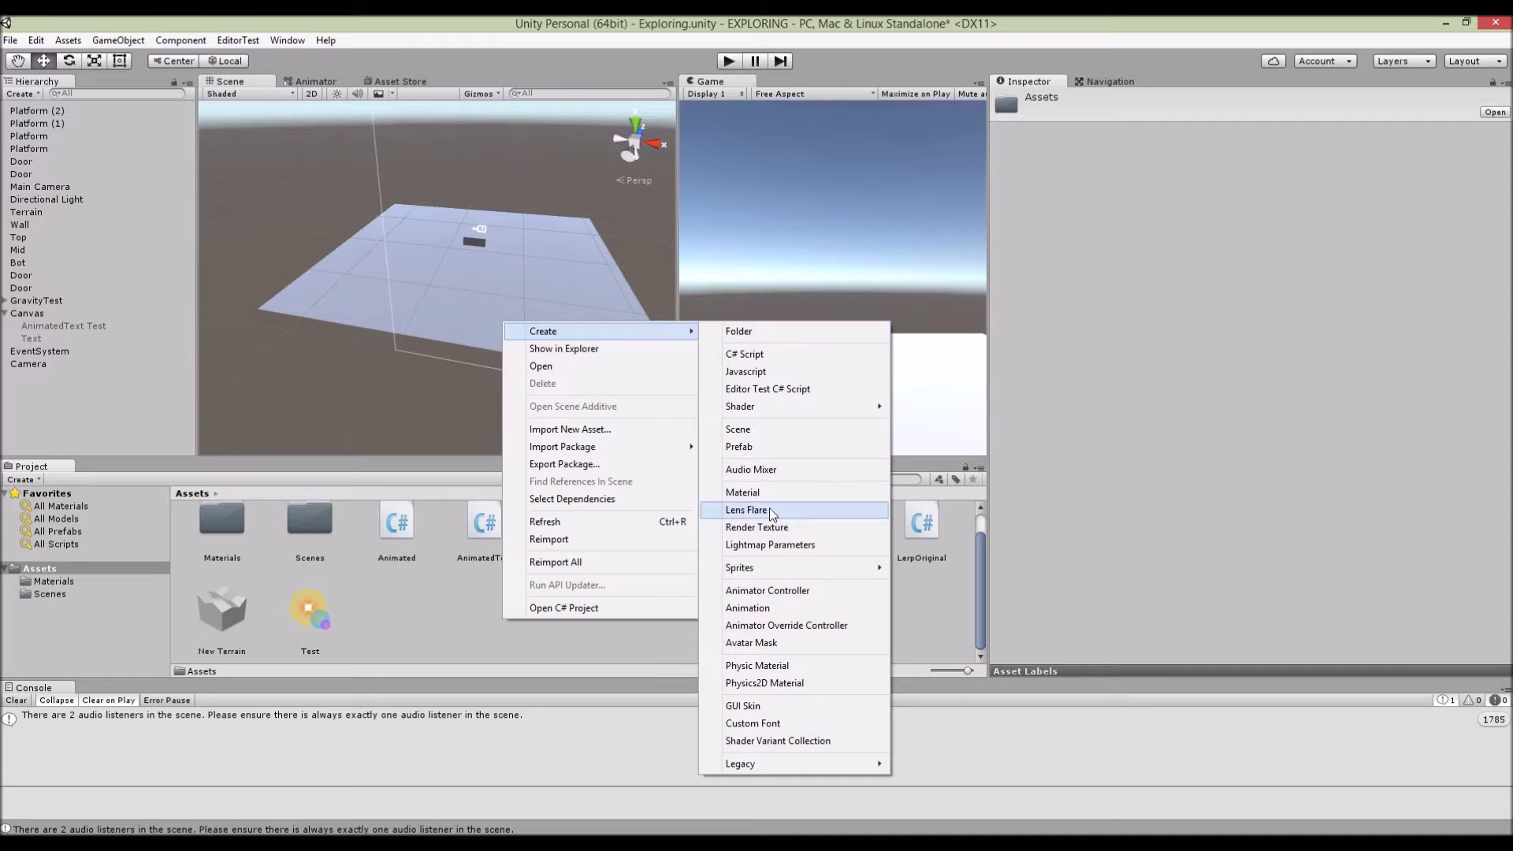
click(786, 527)
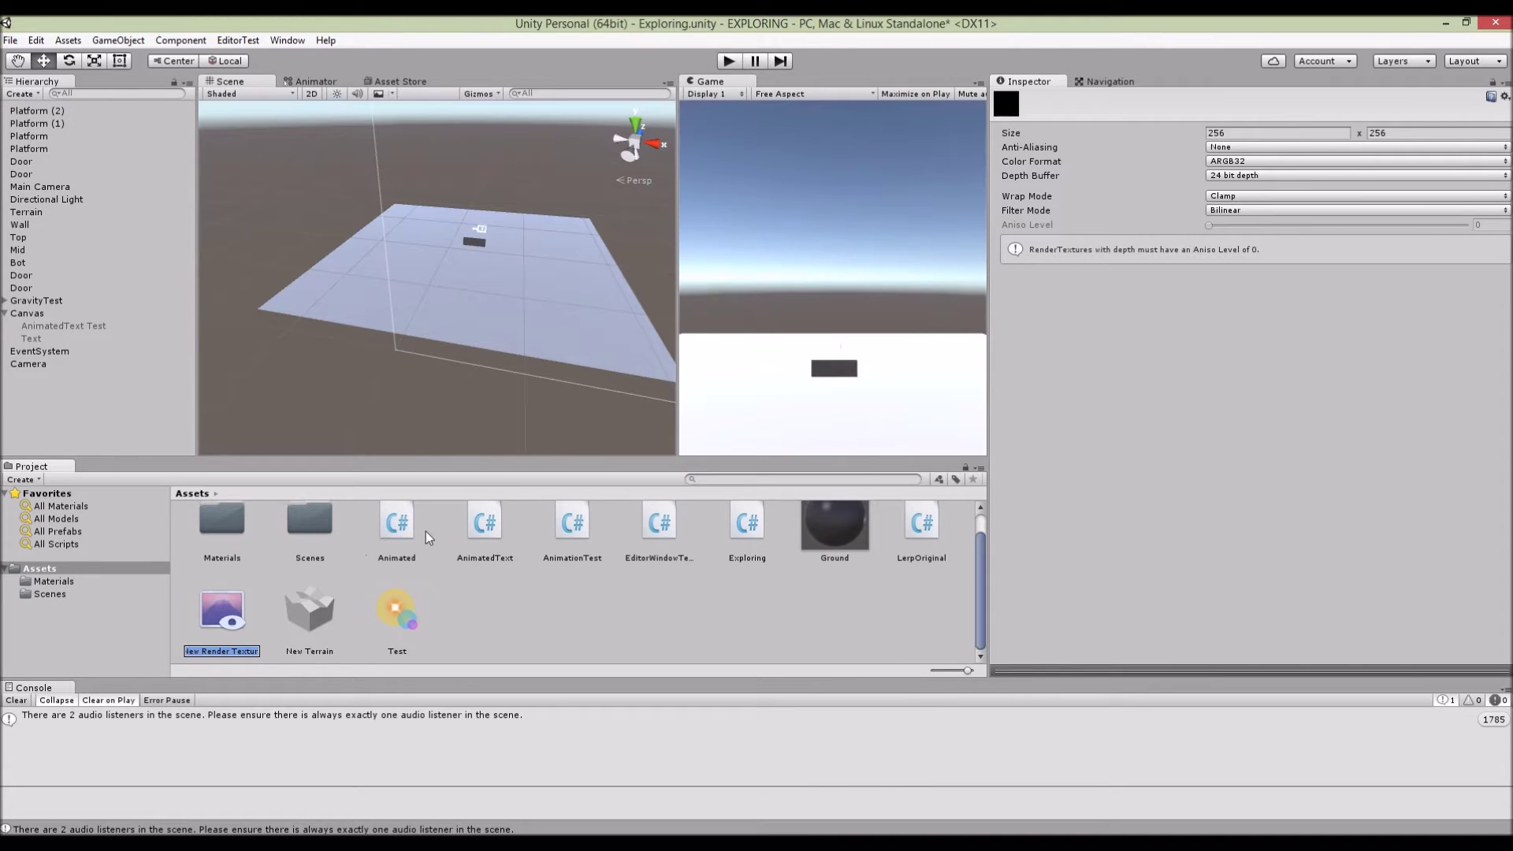
text(Mirror)
key(Return)
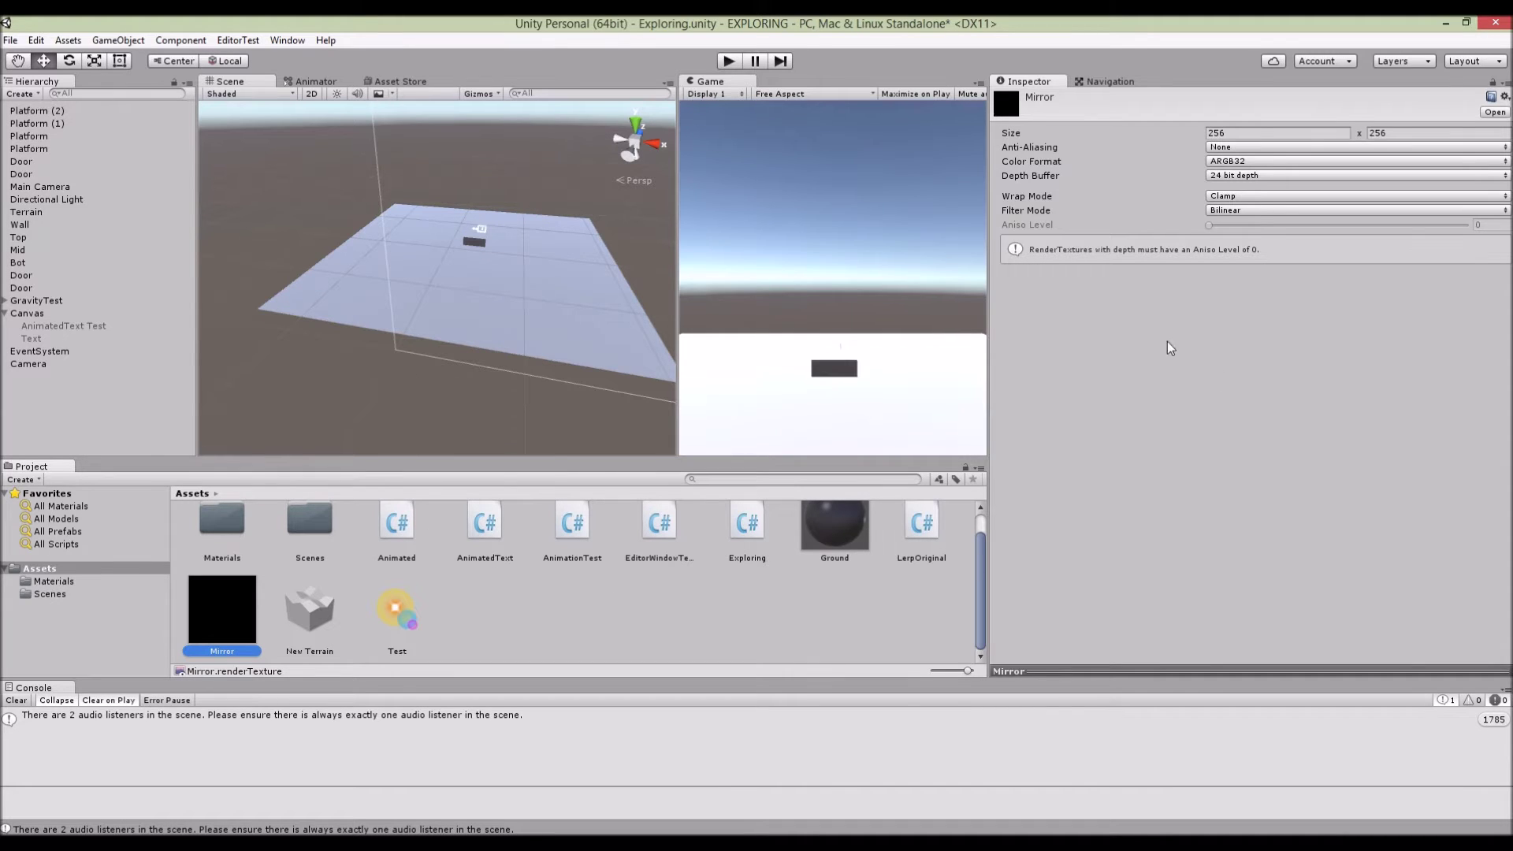
click(552, 607)
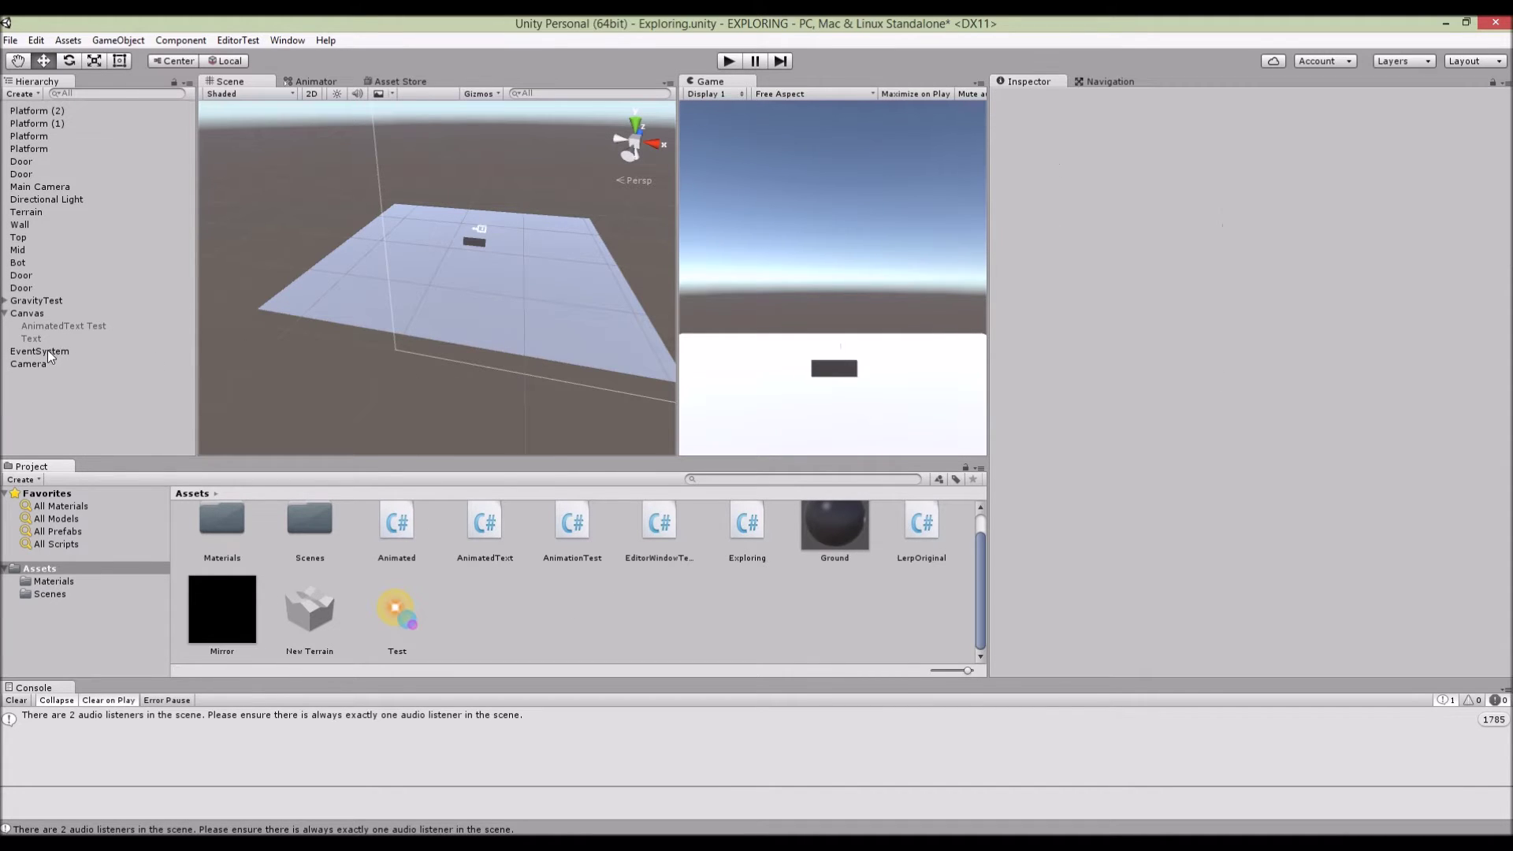
Step: Set the new camera's Target Texture to Mirror and rename it 'Sub-Camera'
click(30, 365)
drag(240, 624, 1357, 376)
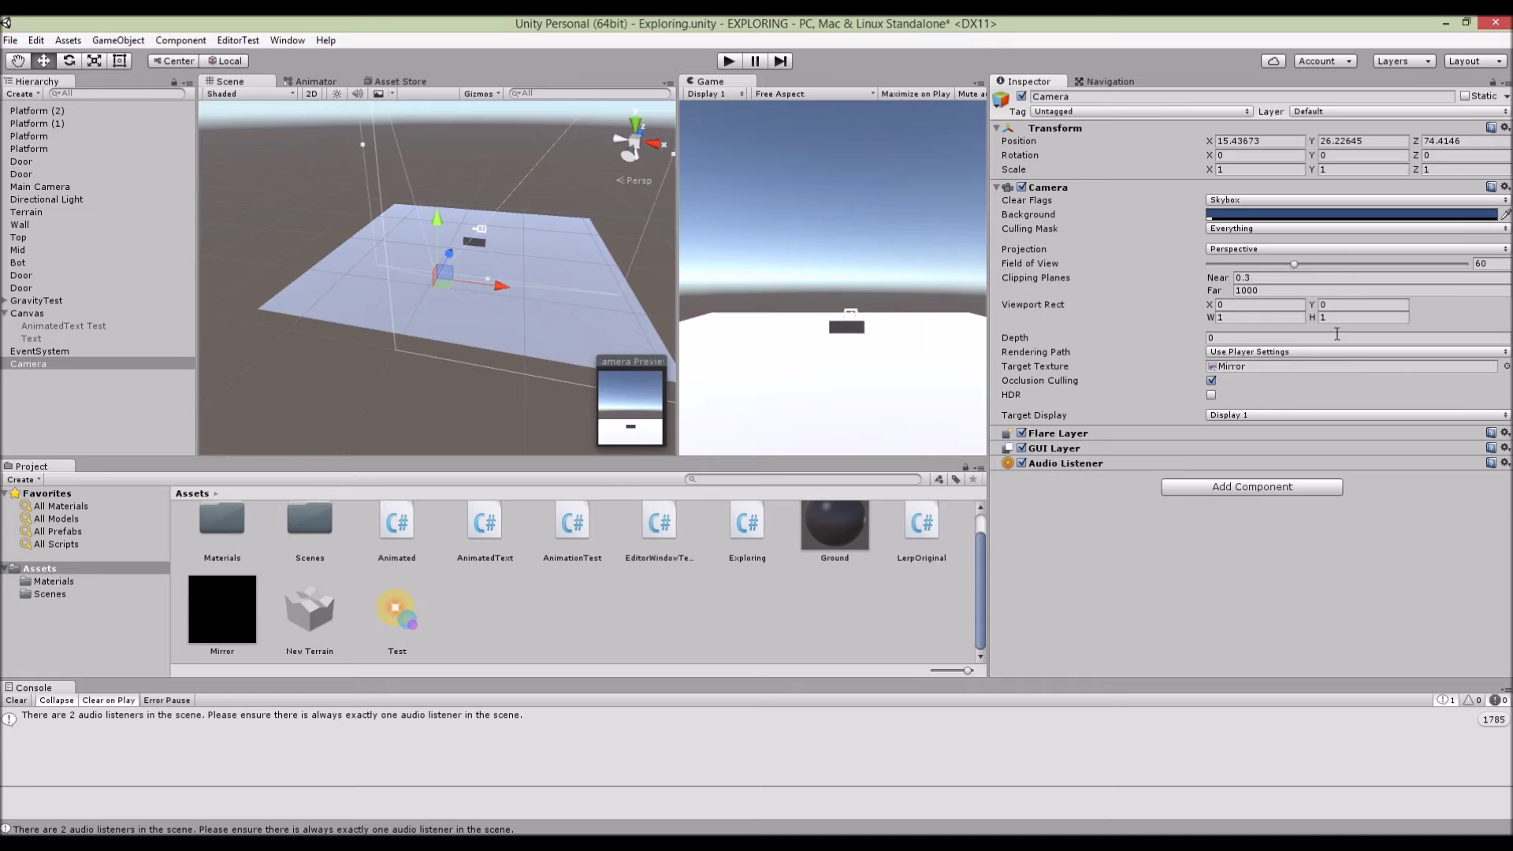
click(1153, 97)
text(Sub-)
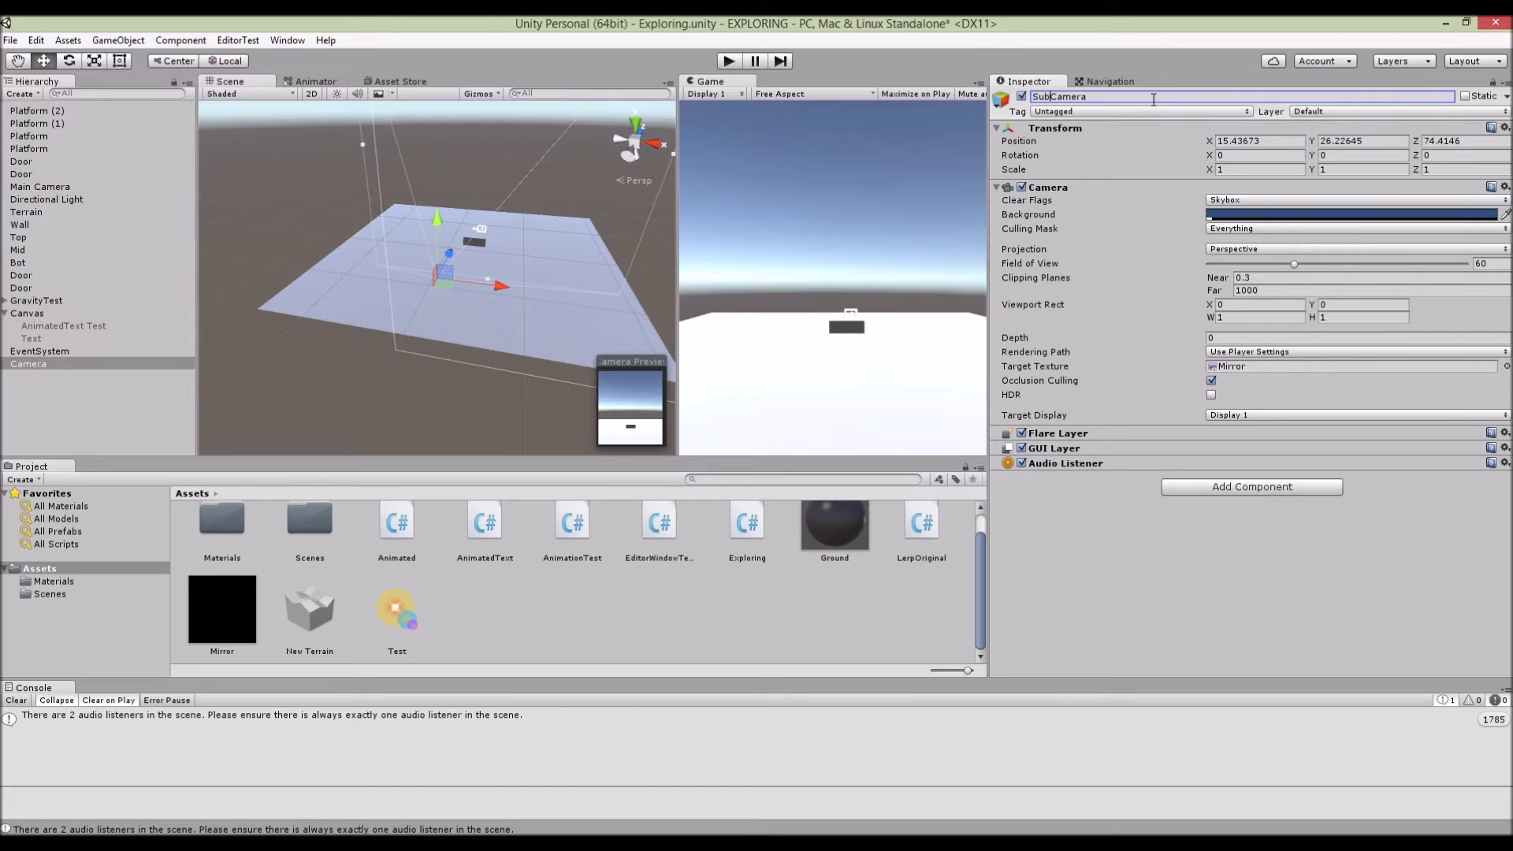
key(Return)
Step: Move Main Camera just below EventSystem in the Hierarchy
click(74, 188)
drag(51, 187, 63, 356)
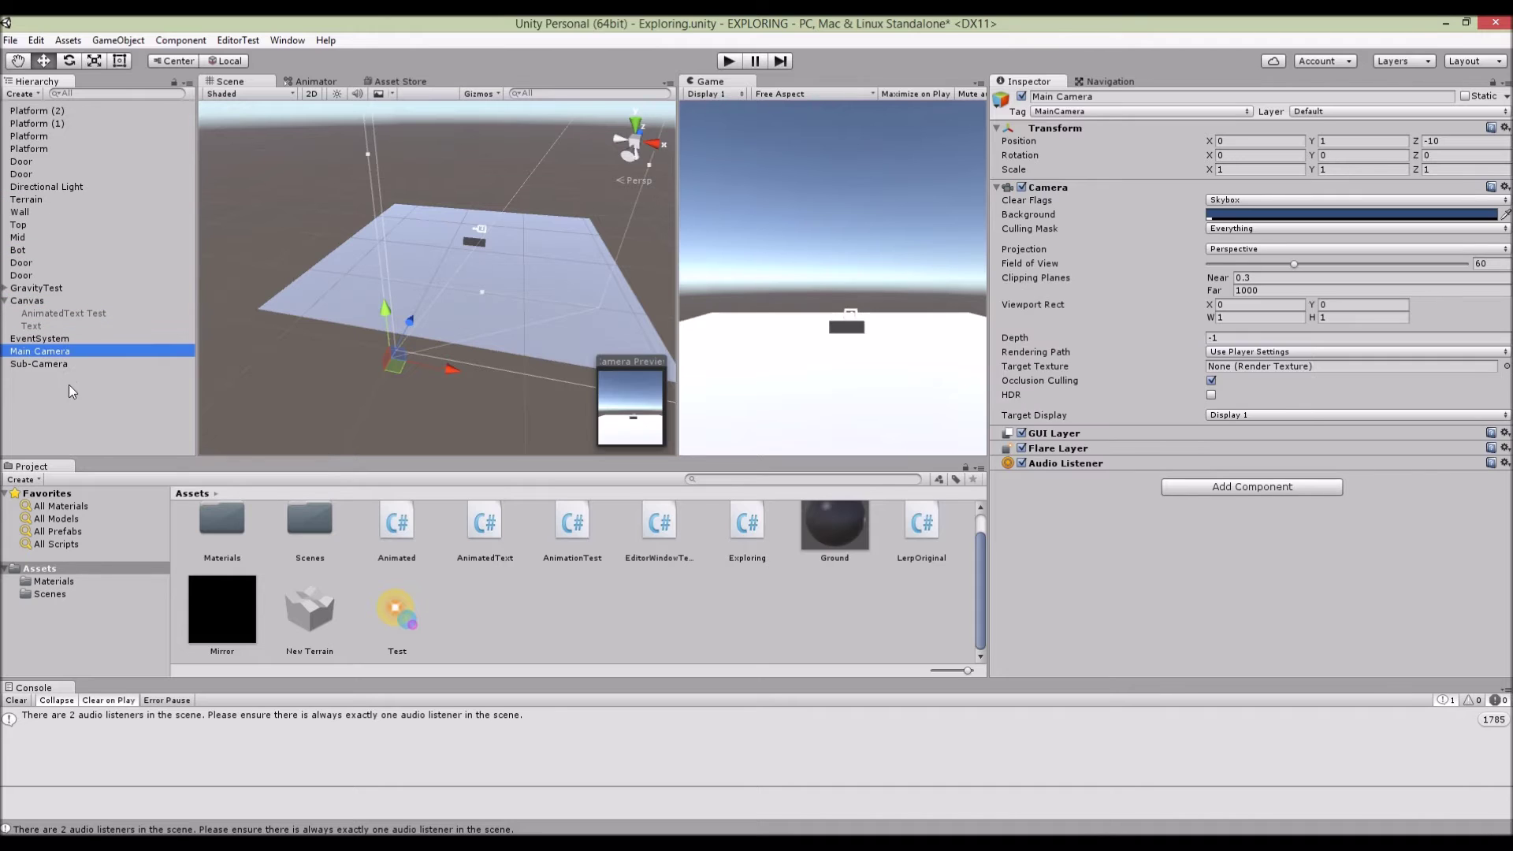
click(68, 384)
click(68, 367)
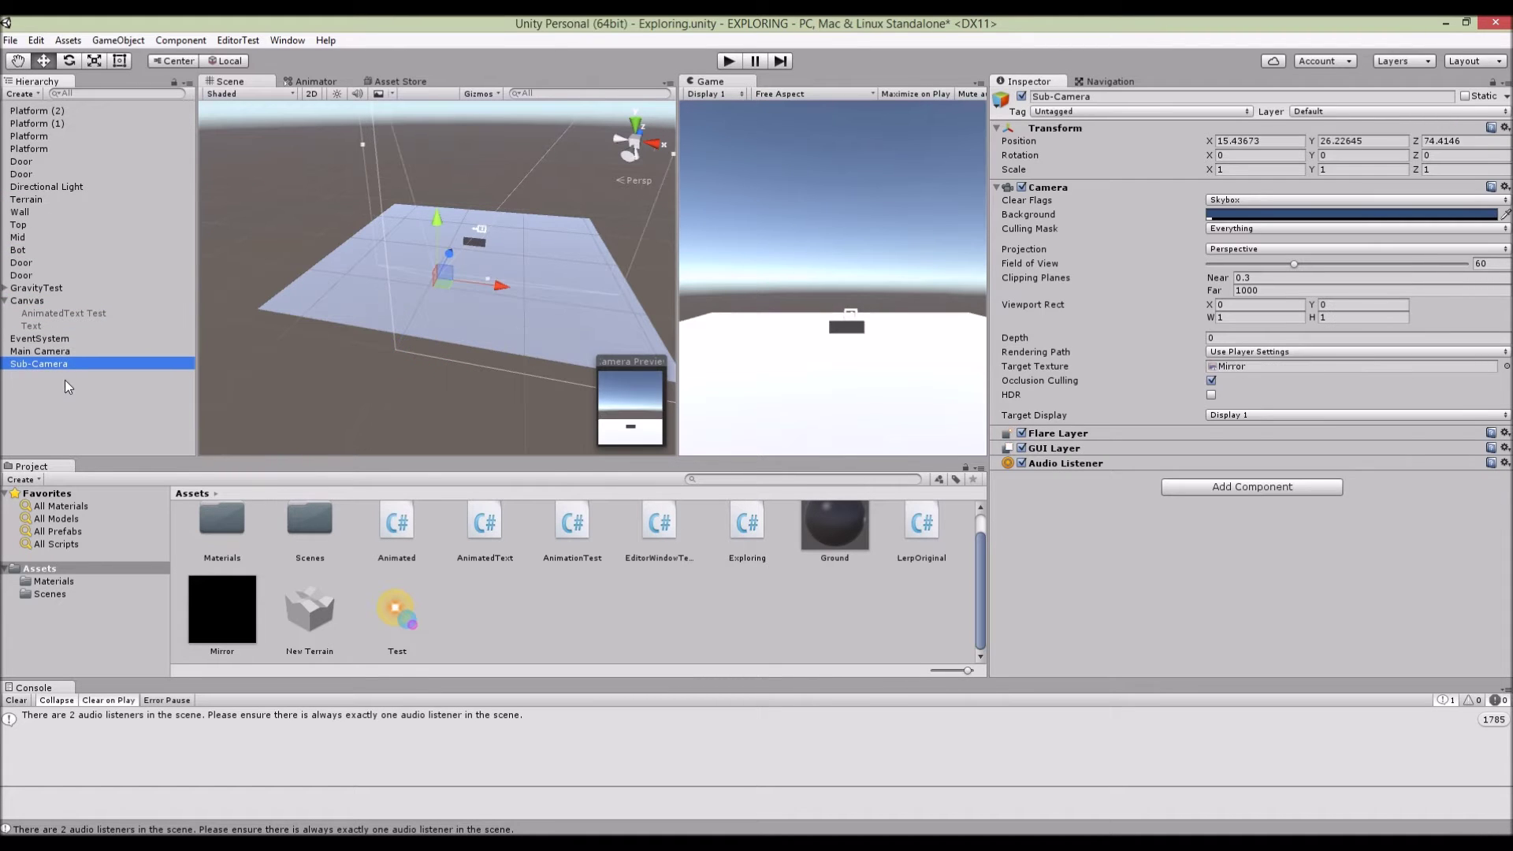
click(71, 383)
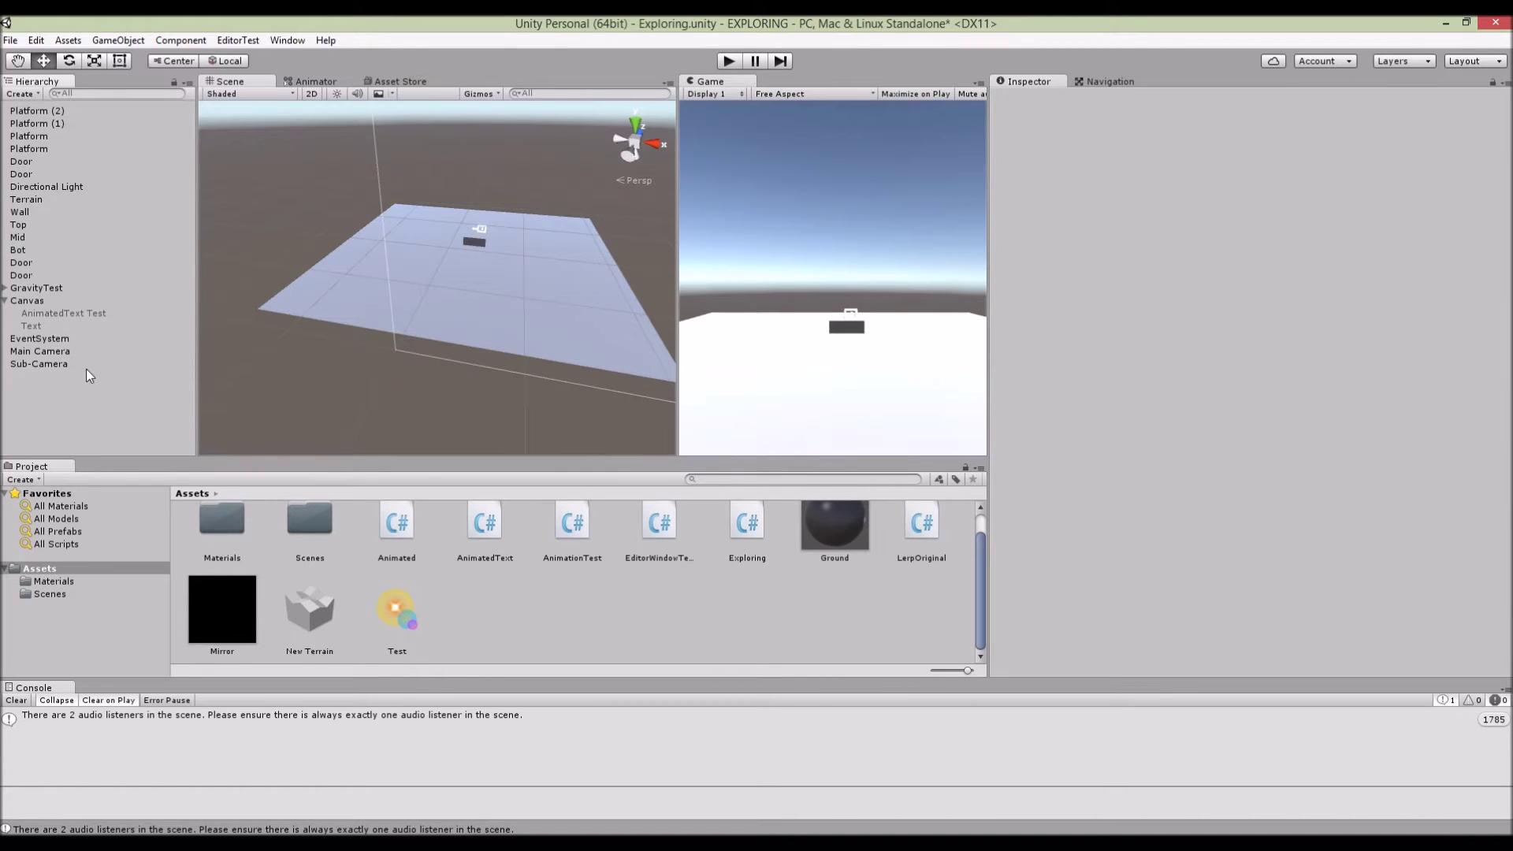
right_click(86, 409)
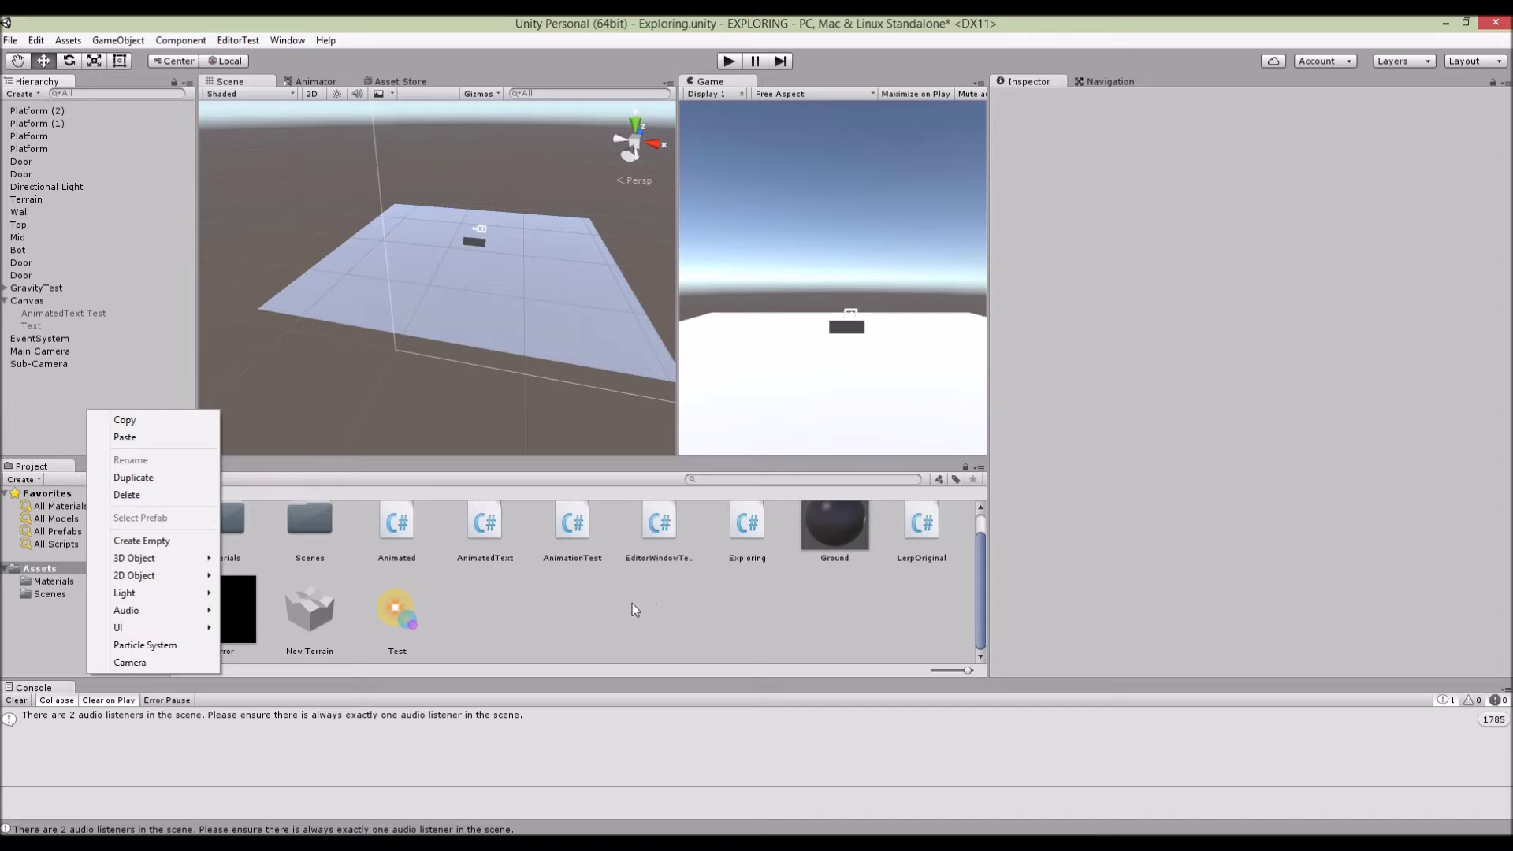
Step: Add a new 3D Plane object to the scene
click(186, 386)
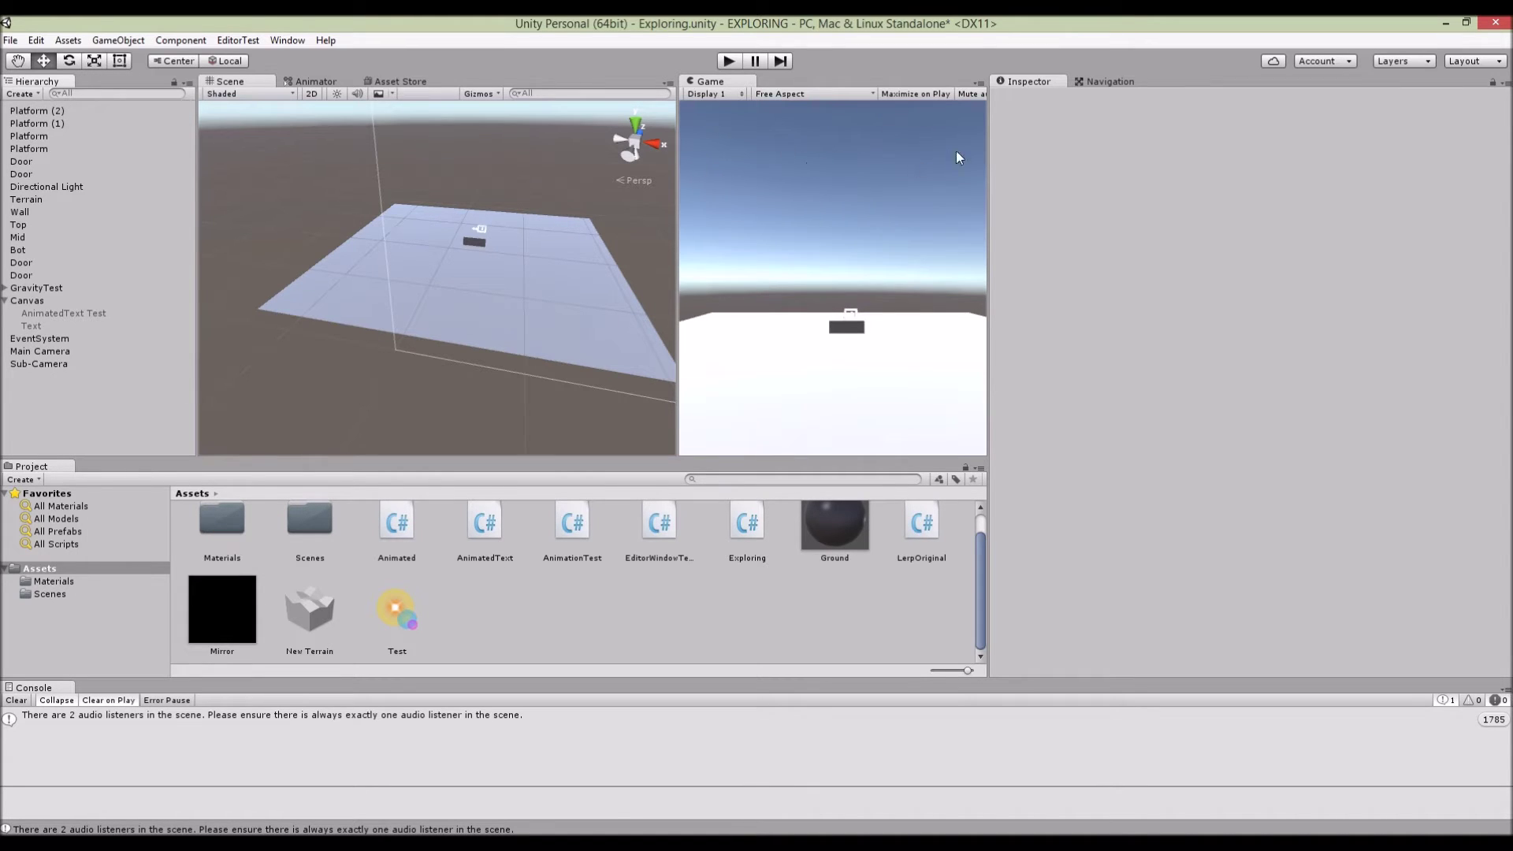
right_click(61, 395)
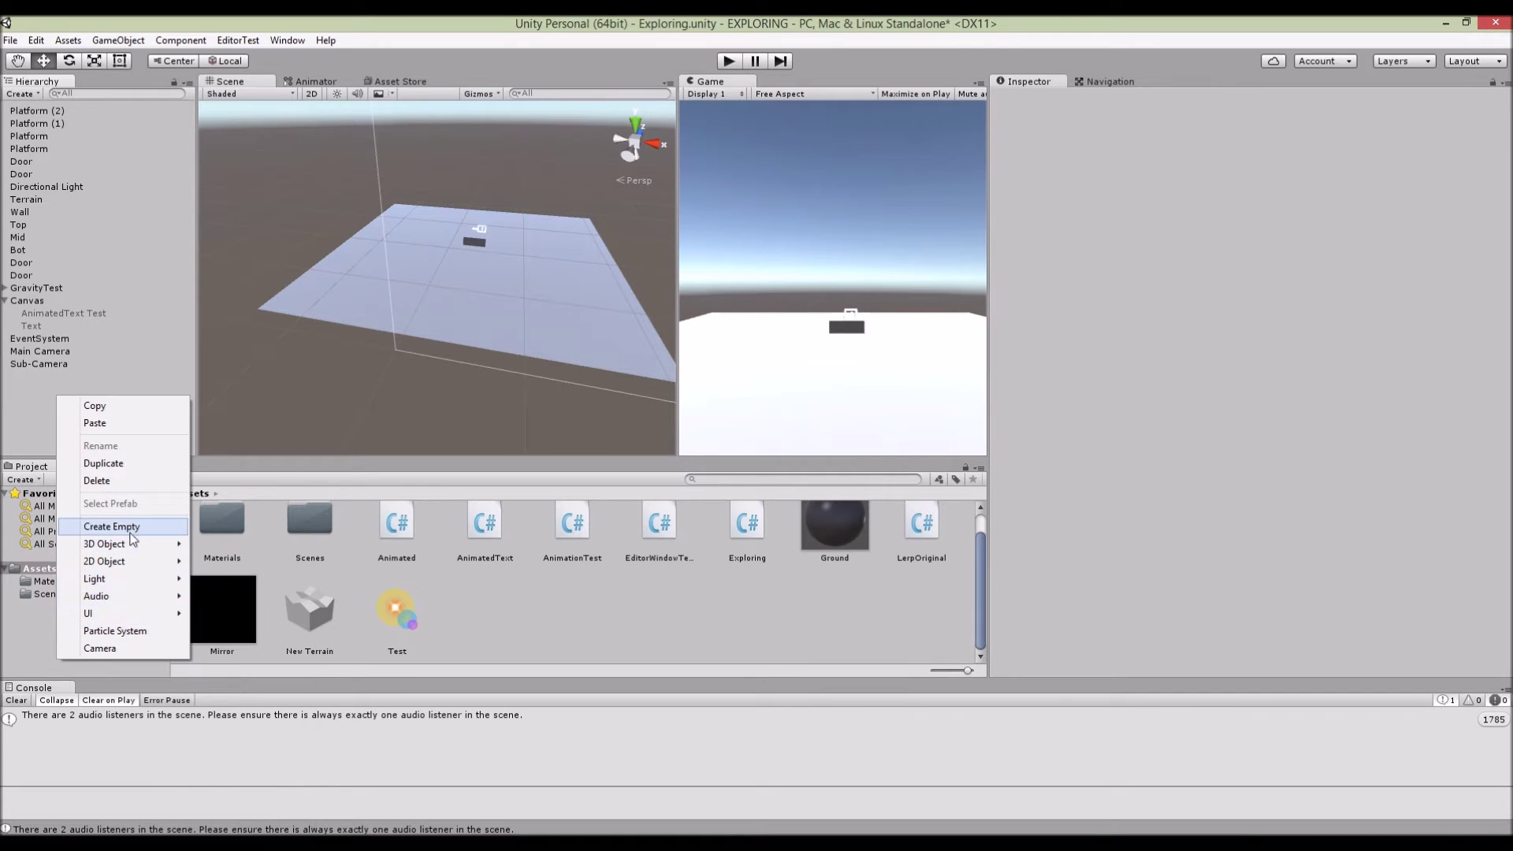
mouse_move(132, 551)
click(245, 611)
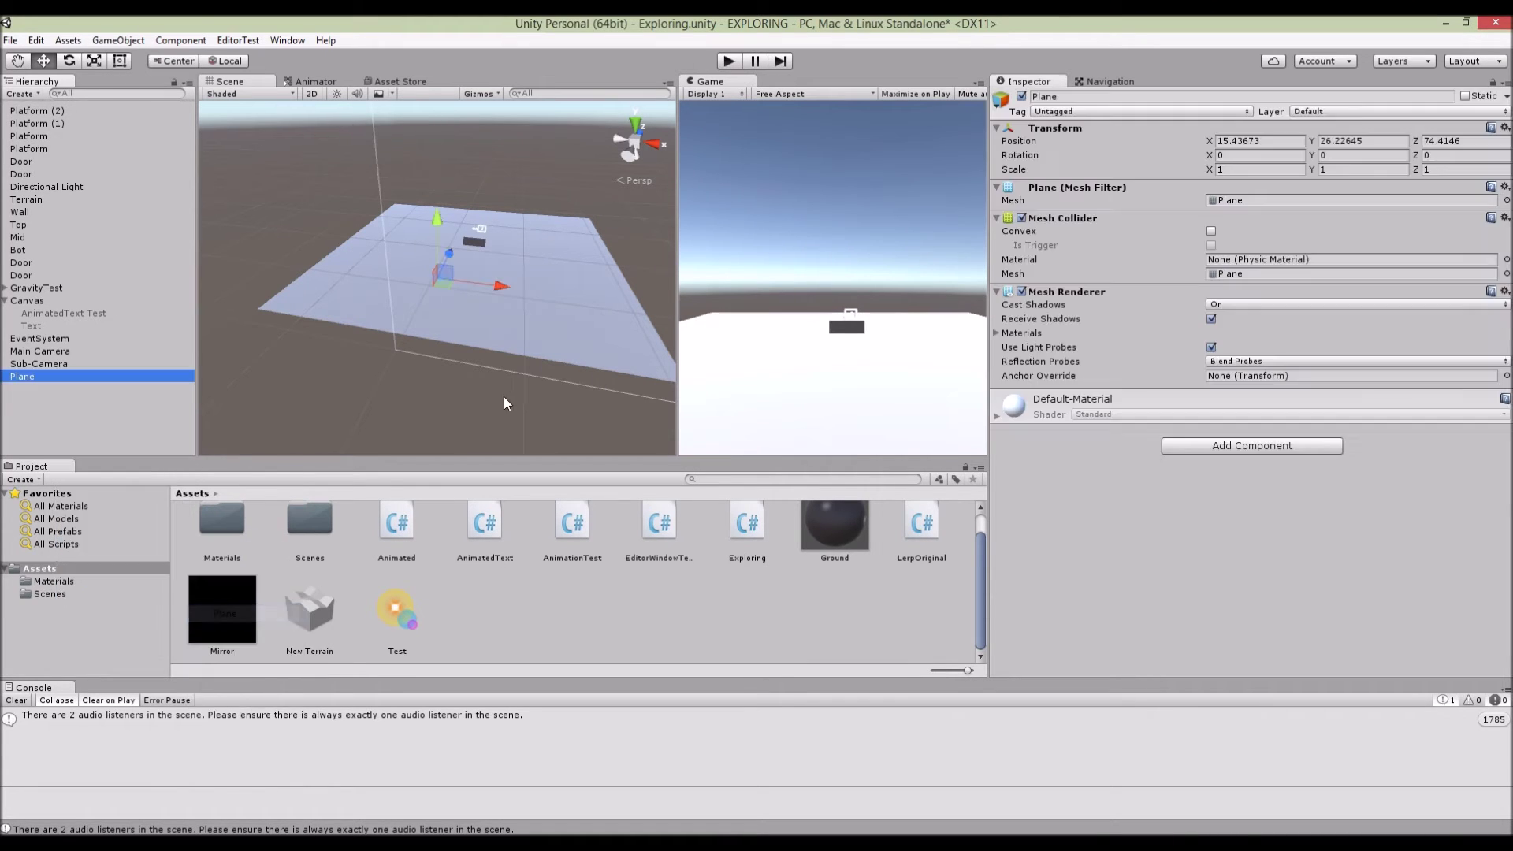
Step: Rotate the Plane to 90, 270, 90 and move it into the main camera's view
click(1266, 156)
text(90)
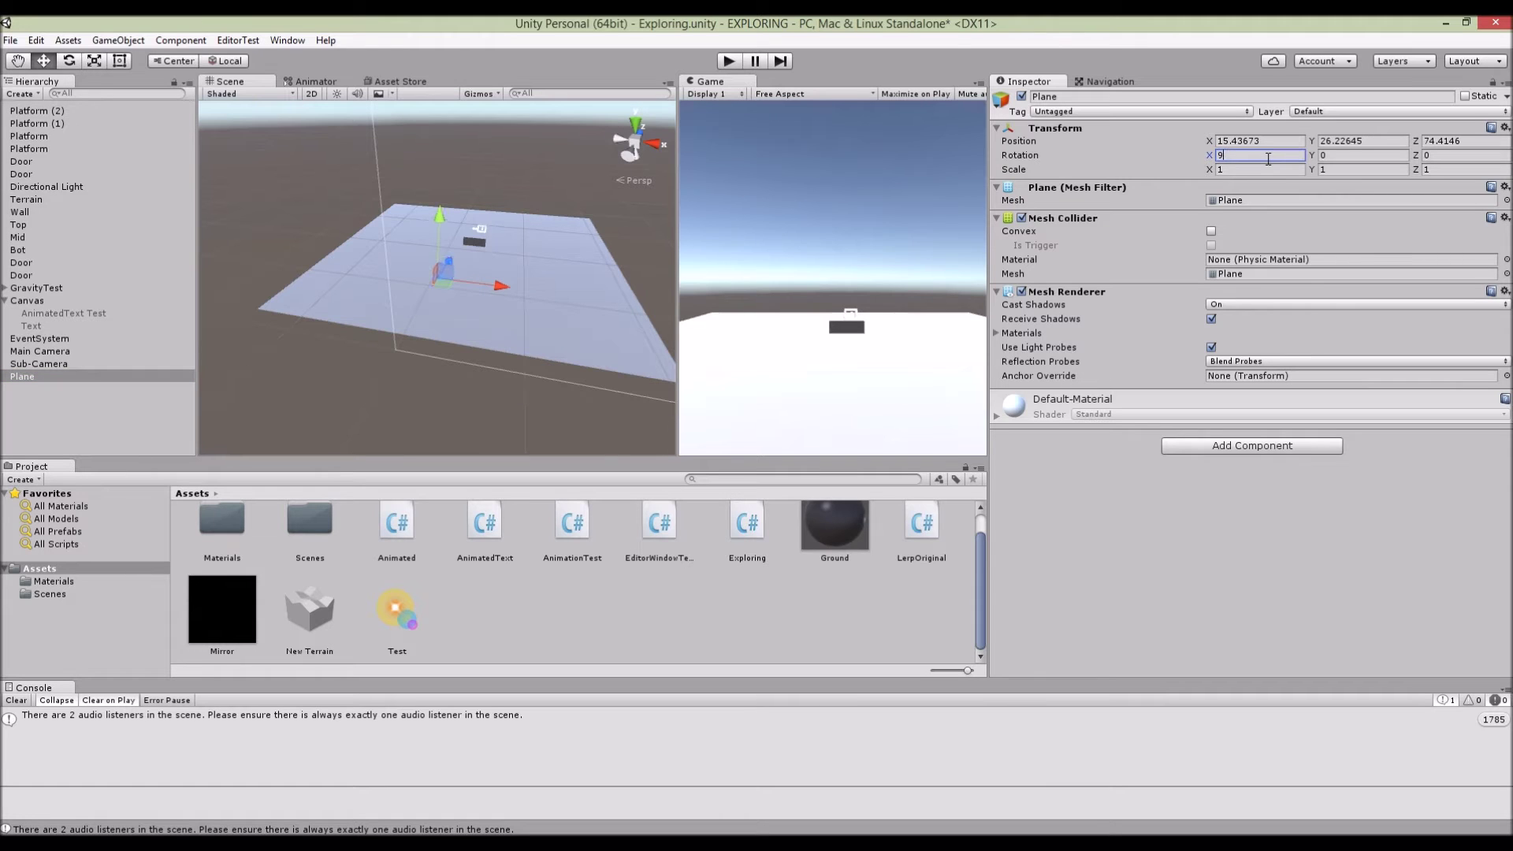
click(1463, 154)
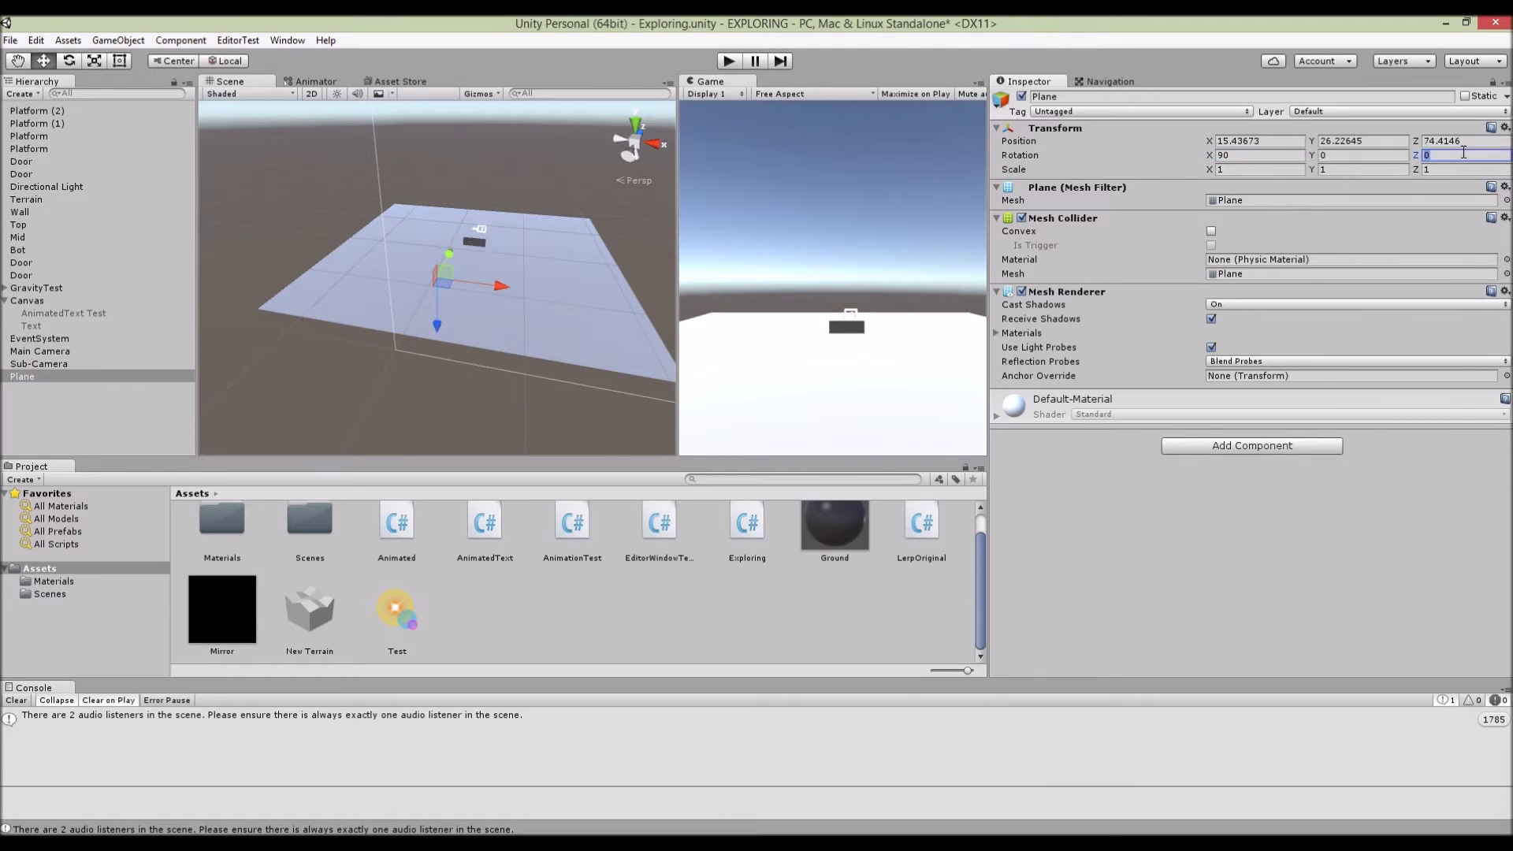
text(90)
click(1342, 156)
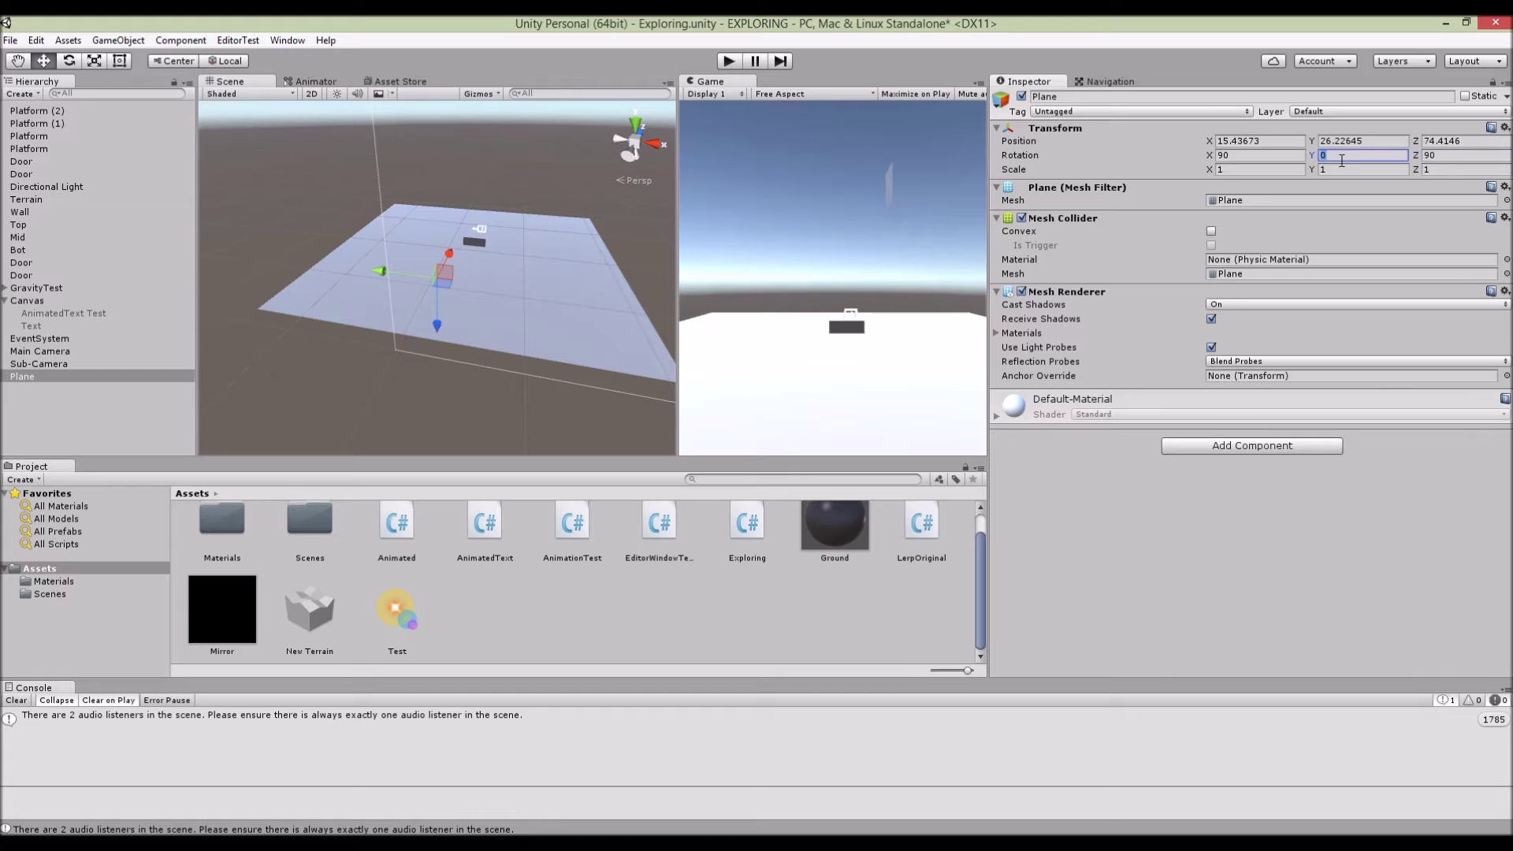
text(270)
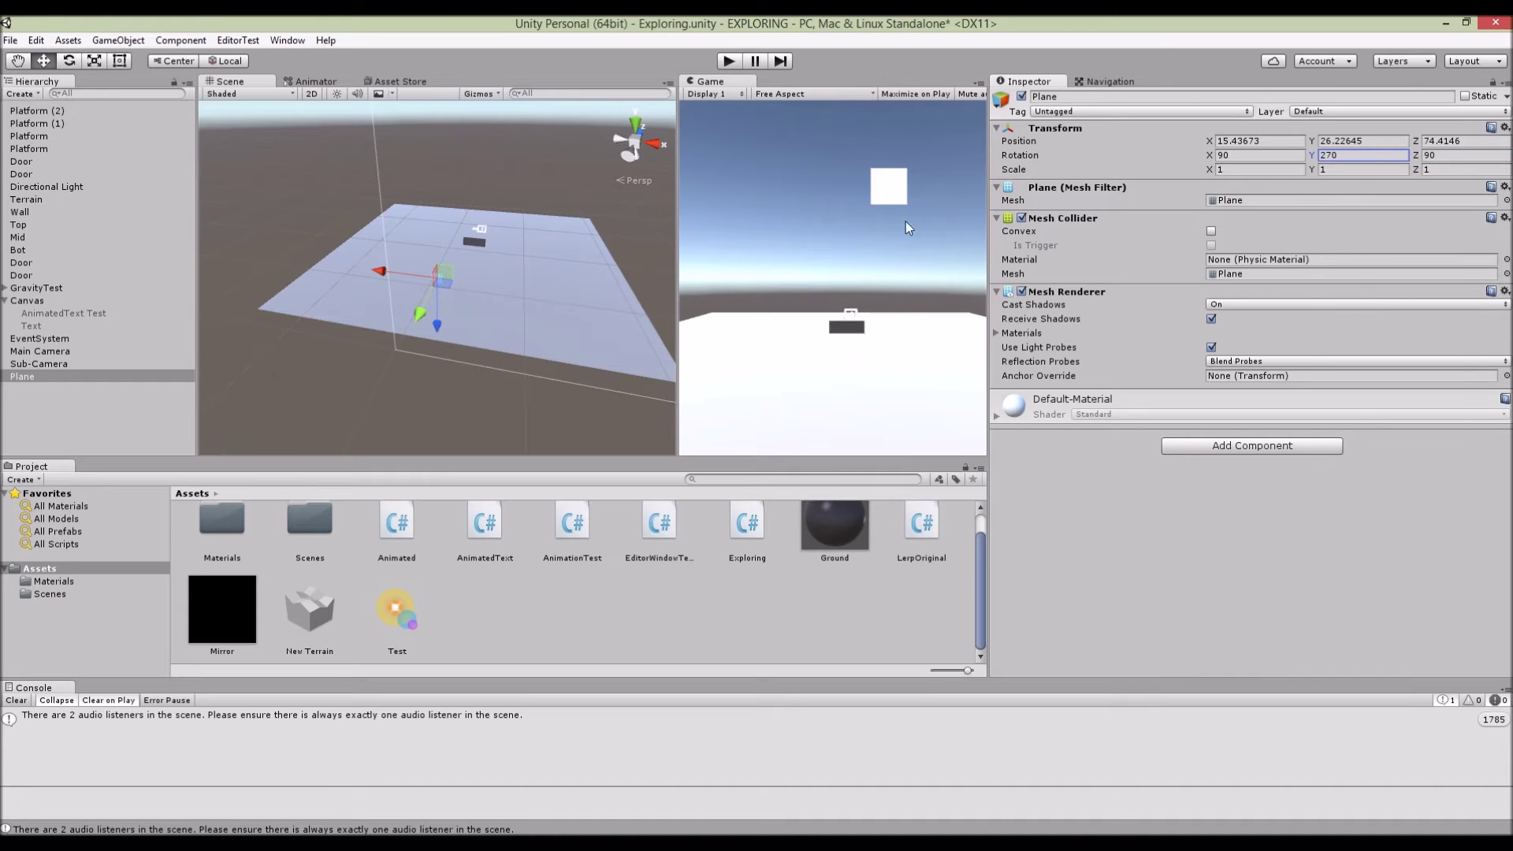
drag(427, 315, 385, 340)
Step: Inspect the Sub-Camera's settings and the Mirror render texture's settings
click(39, 364)
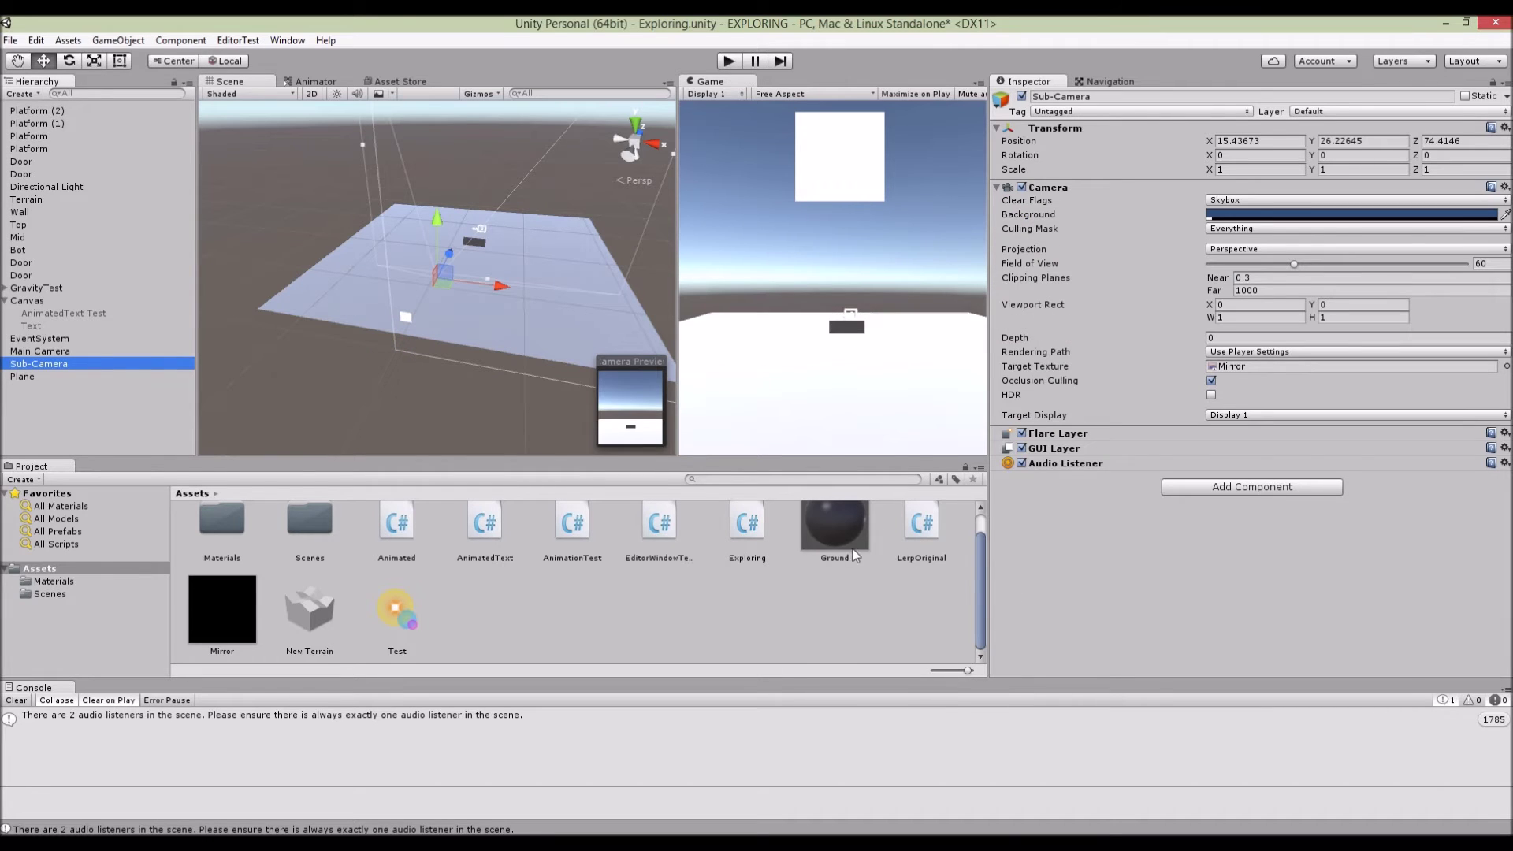
click(236, 642)
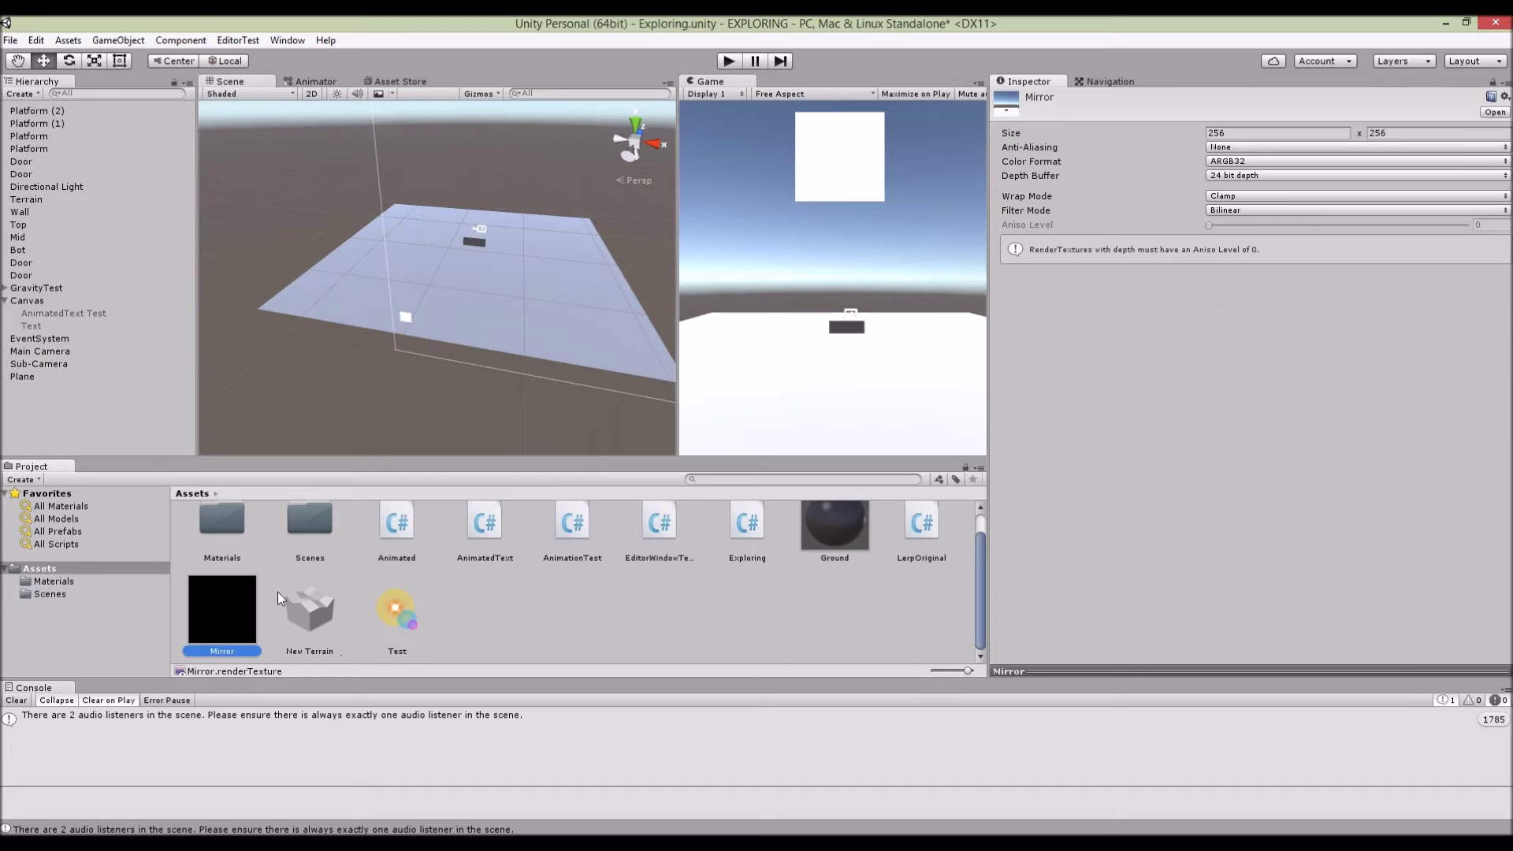
scroll(540, 322, up, 1)
click(63, 363)
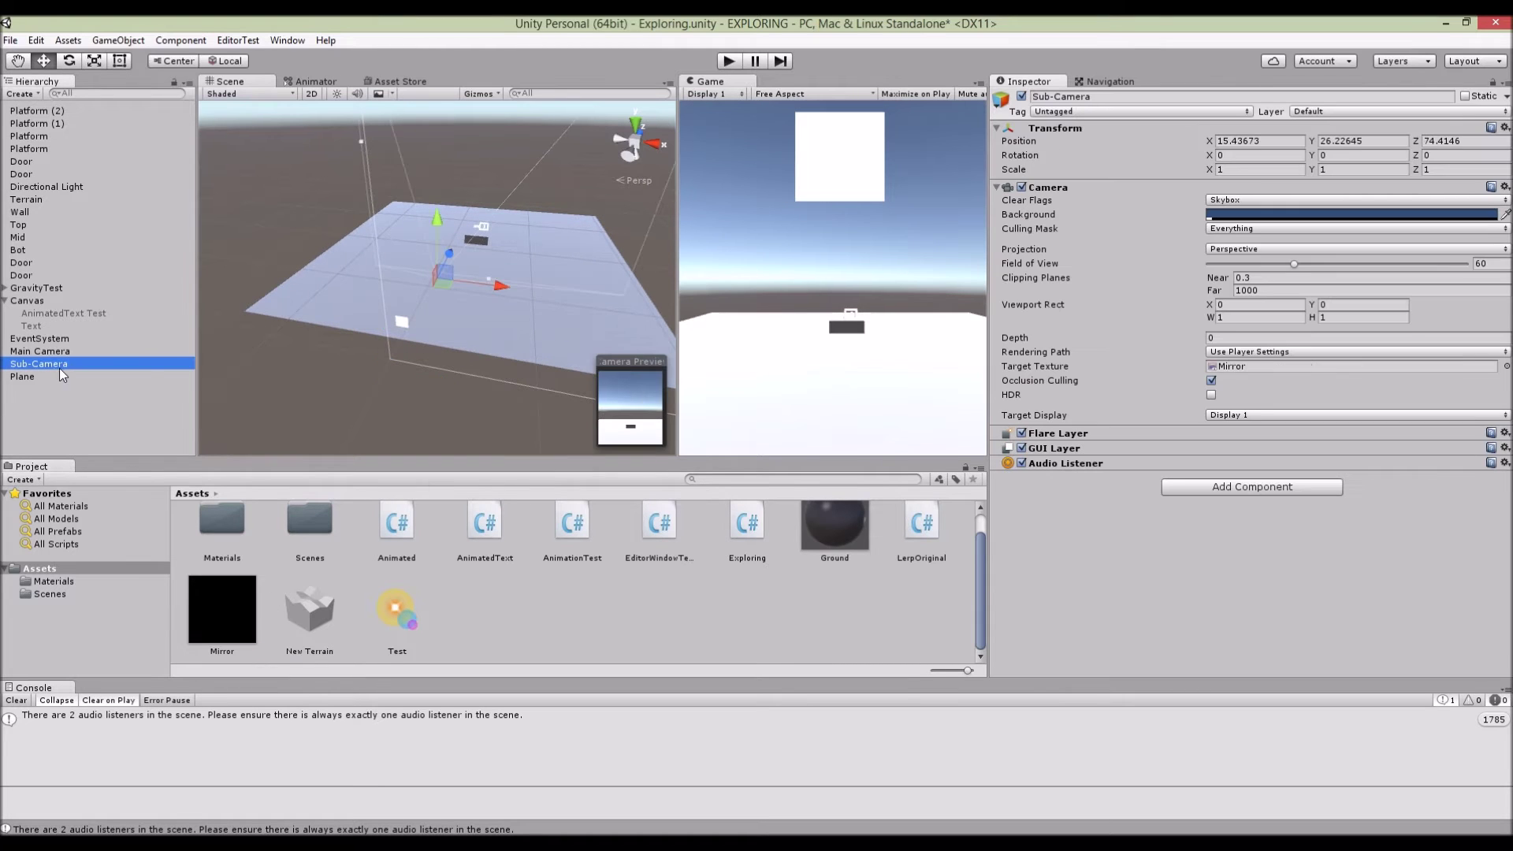
Step: Move Sub-Camera to 16.3, -27.5, 316.1 and tilt it about 13.4° on X
alt+drag(441, 240, 492, 293)
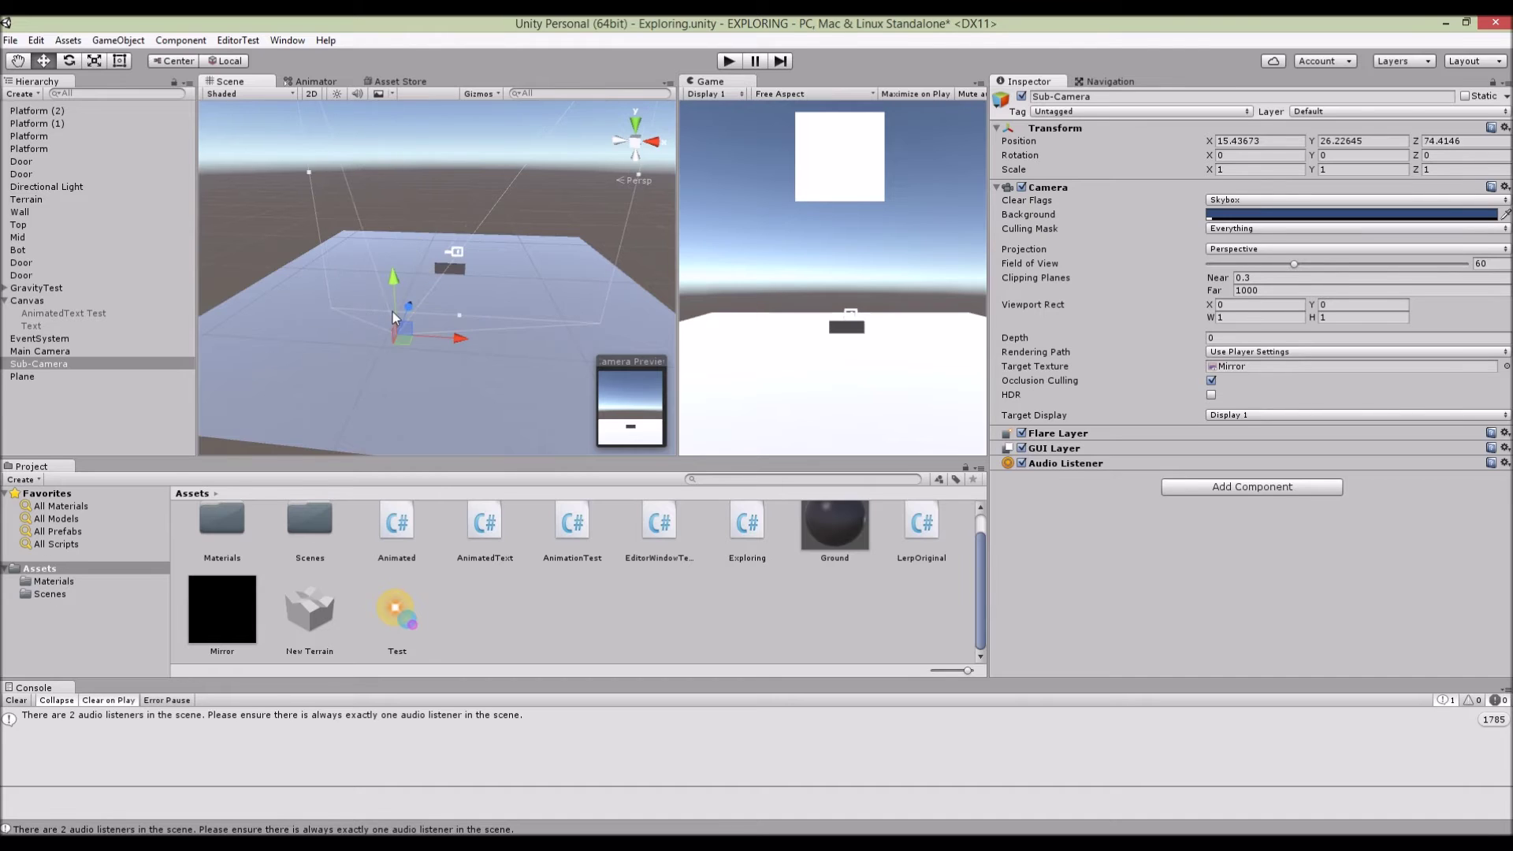
drag(414, 306, 557, 258)
key(e)
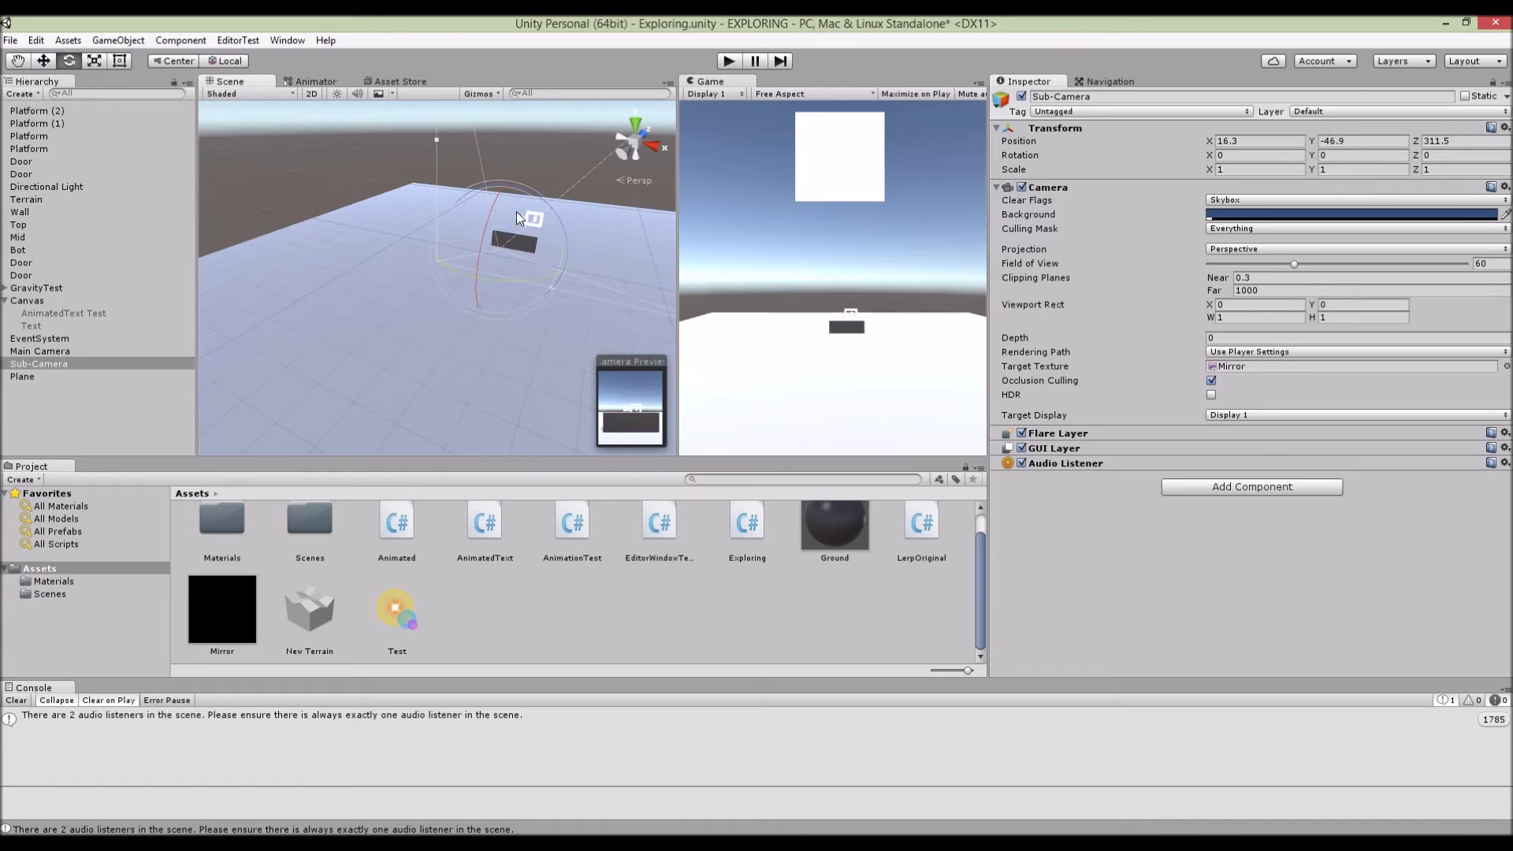
drag(489, 205, 508, 164)
key(w)
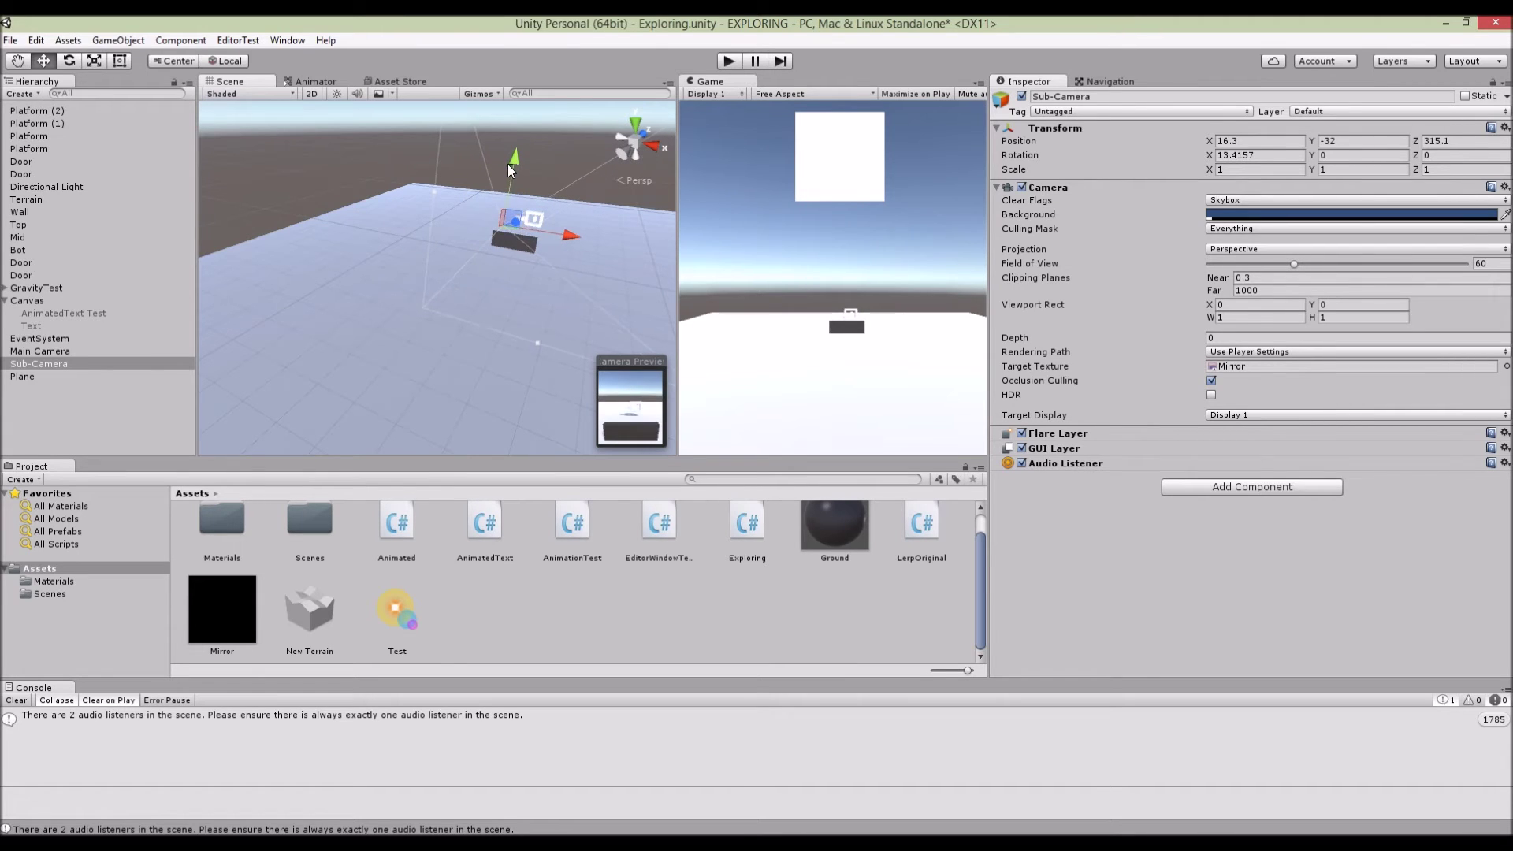
click(503, 613)
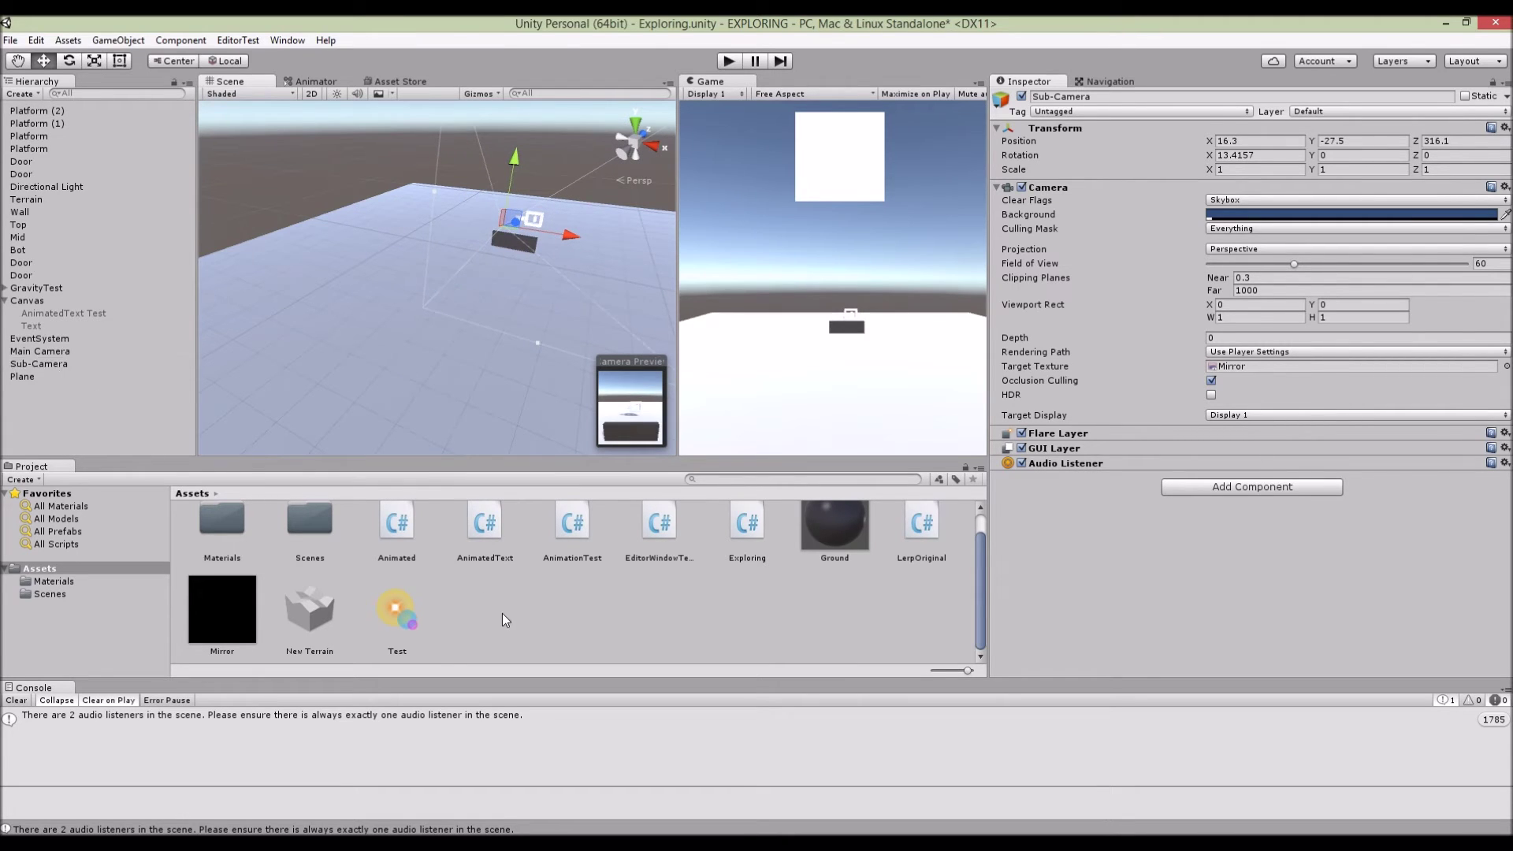
click(88, 376)
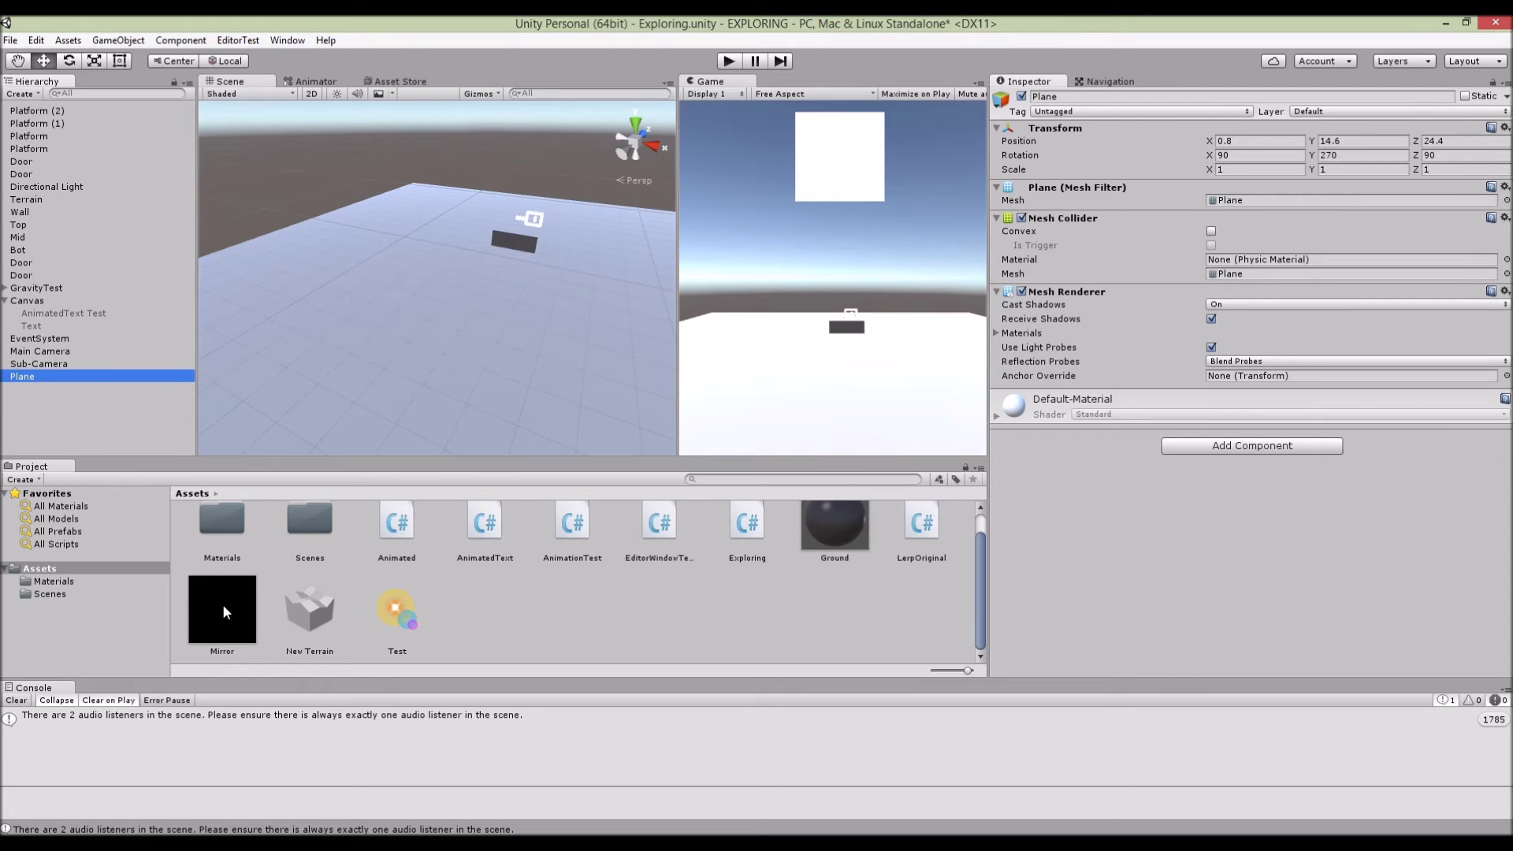
Step: Apply the Mirror render texture to the Plane, creating a Mirror 1 material
drag(226, 612, 1229, 572)
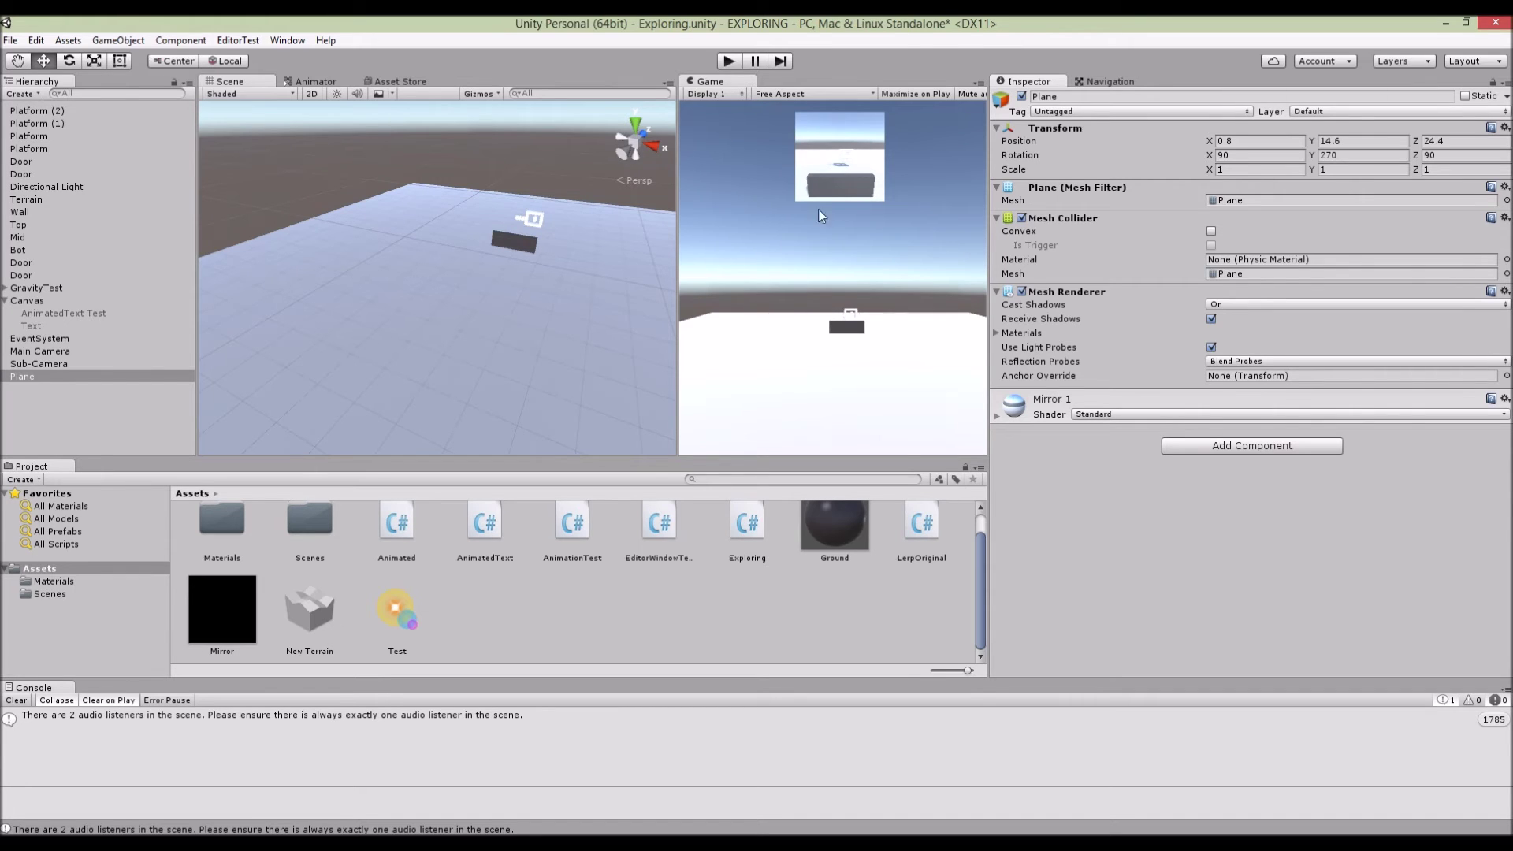
click(35, 363)
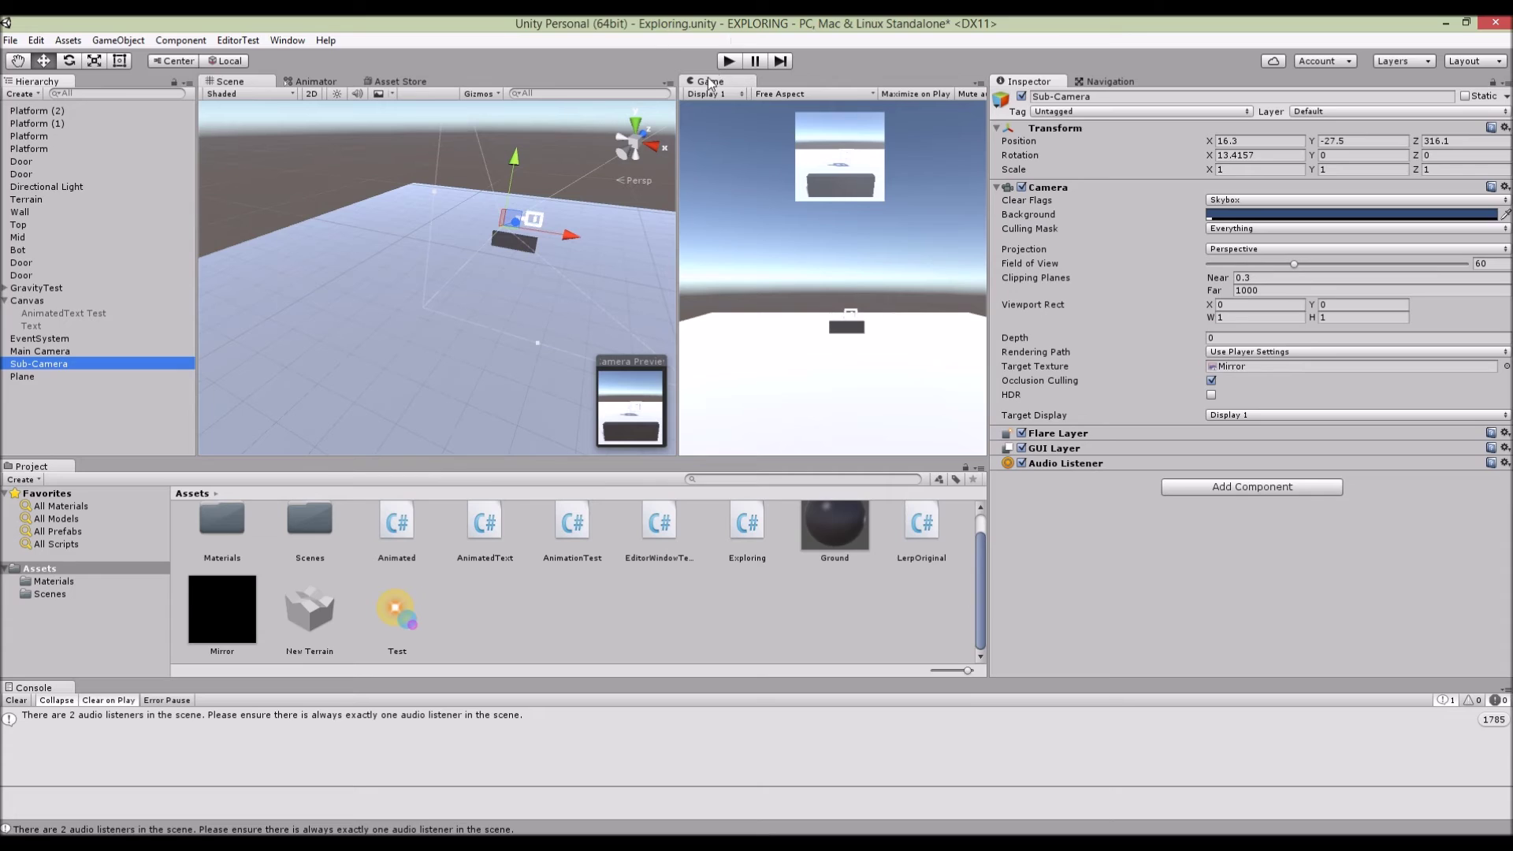
Step: Play the scene, slide Sub-Camera along X, and frame Plane and Main Camera to check the mirror
click(726, 61)
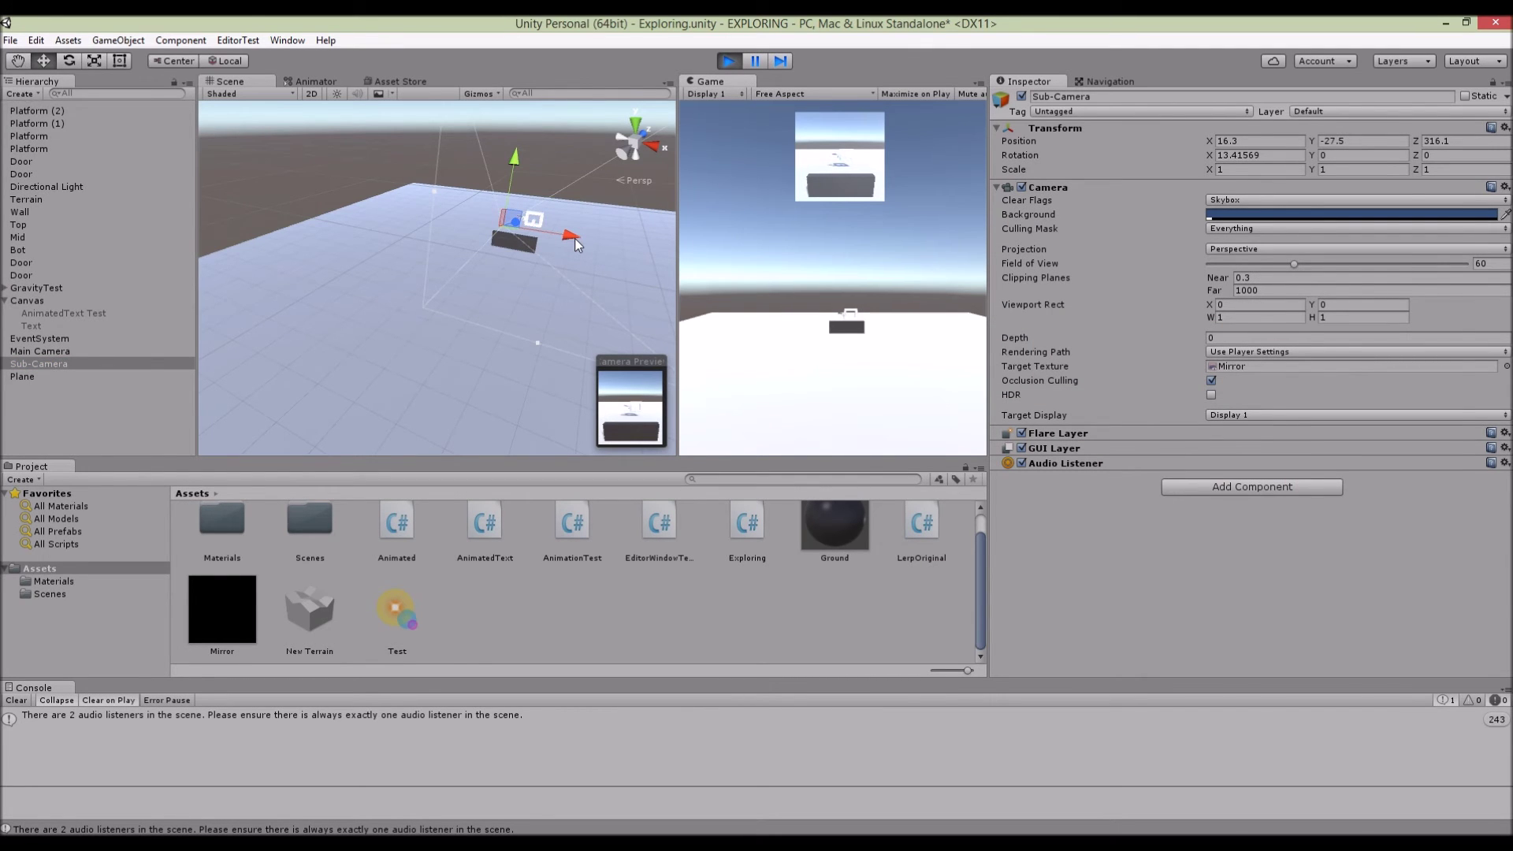
mouse_move(575, 238)
mouse_down()
mouse_move(556, 236)
mouse_move(618, 262)
mouse_move(542, 234)
mouse_move(581, 234)
mouse_up()
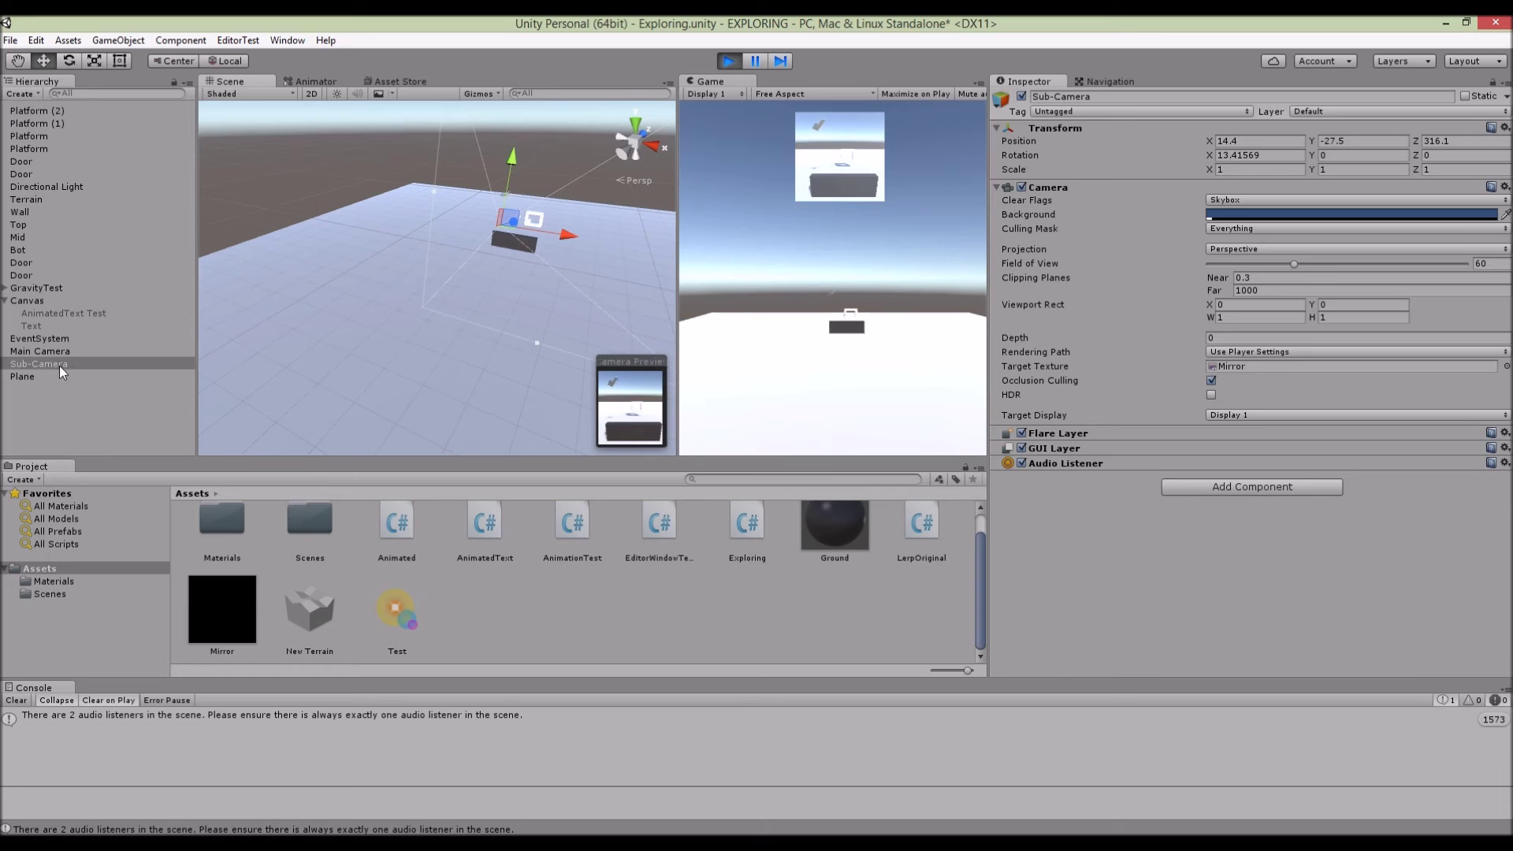
double_click(34, 376)
alt+drag(531, 307, 499, 301)
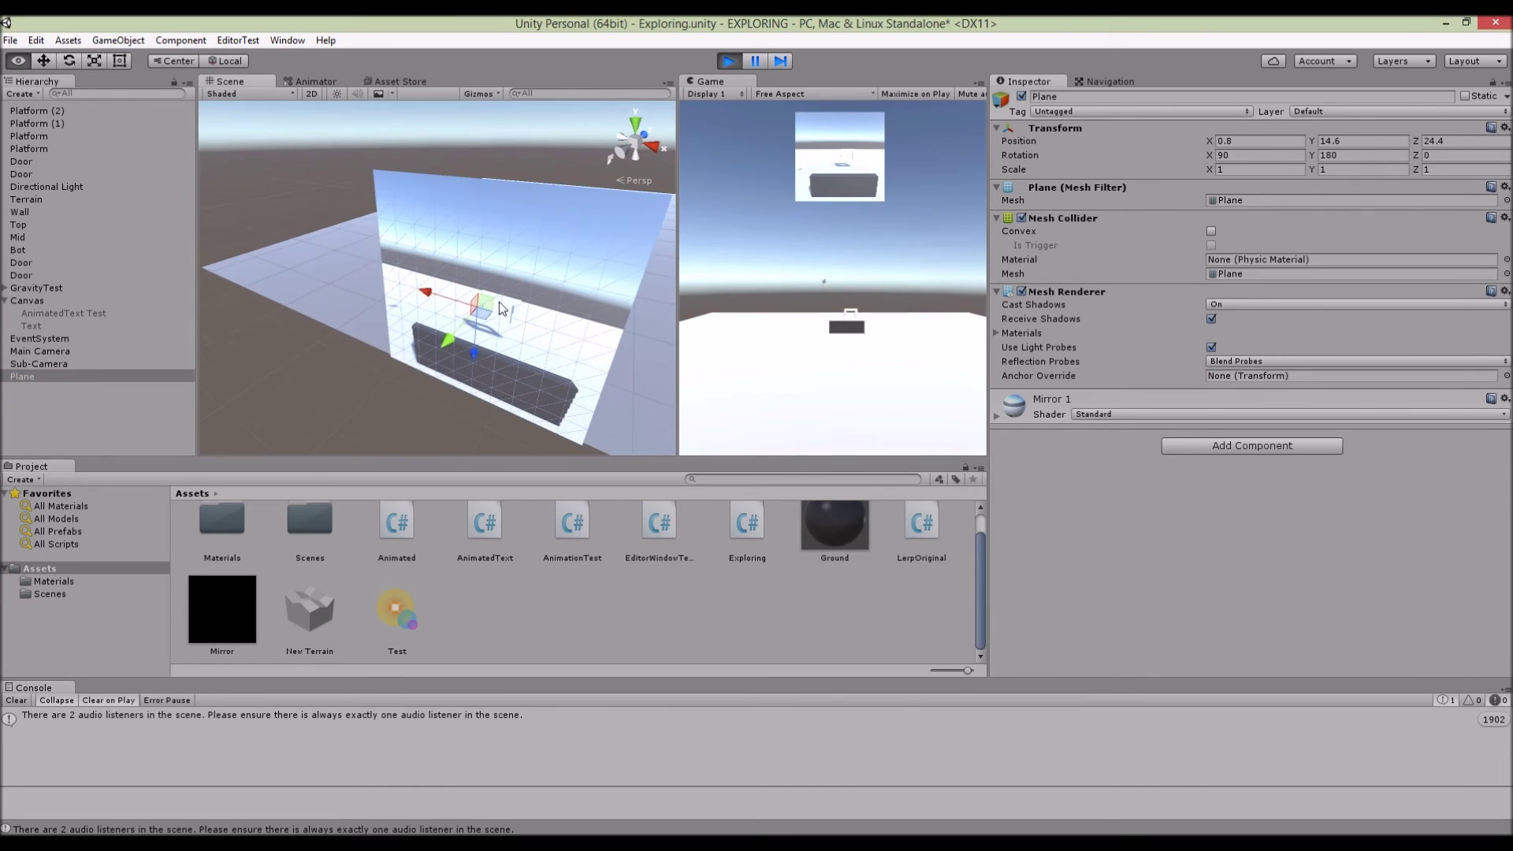
double_click(66, 351)
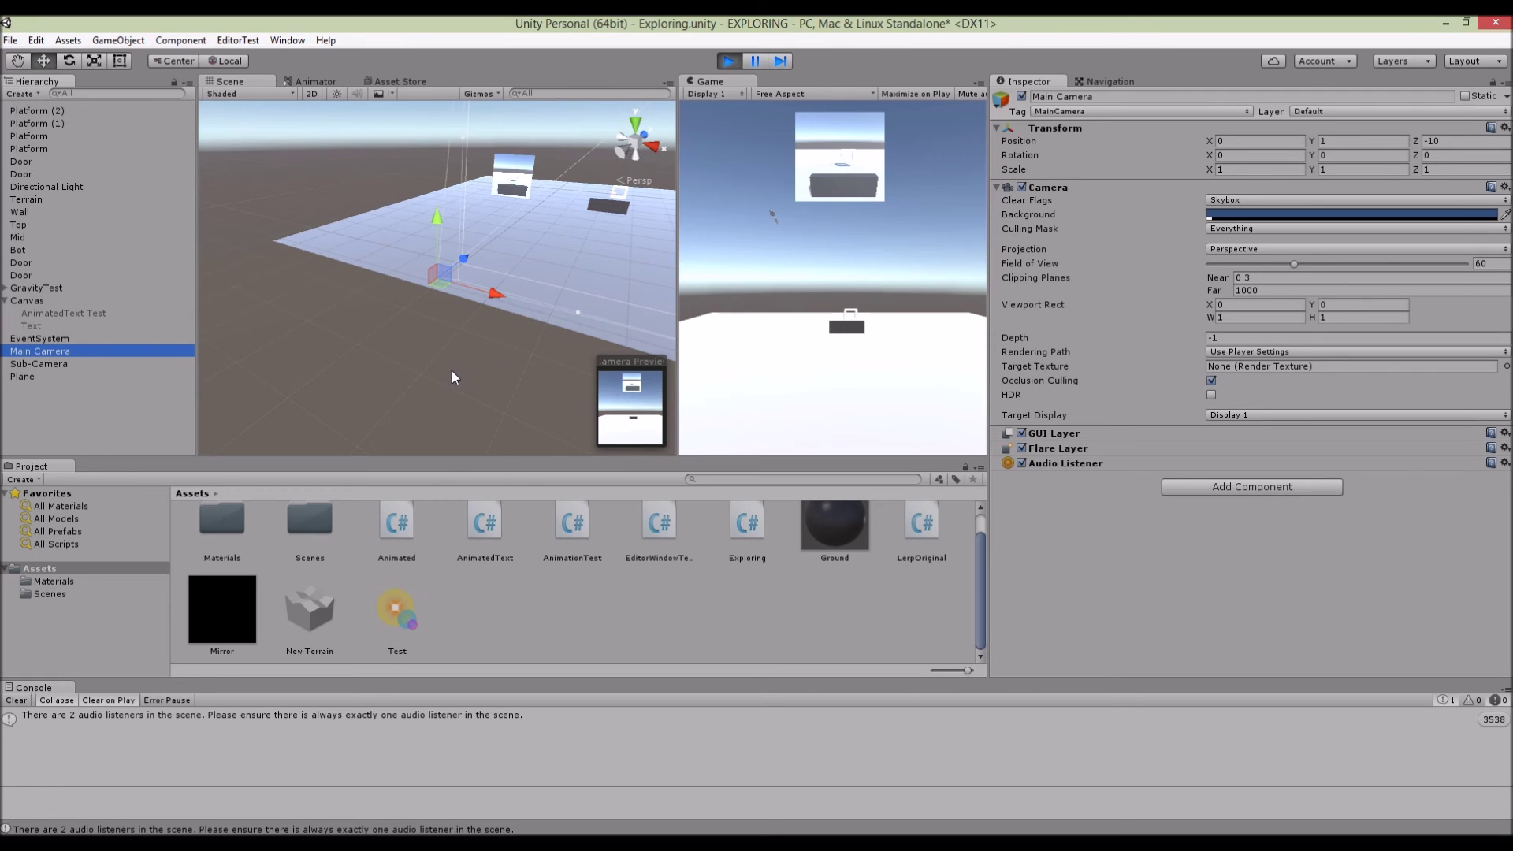
click(50, 362)
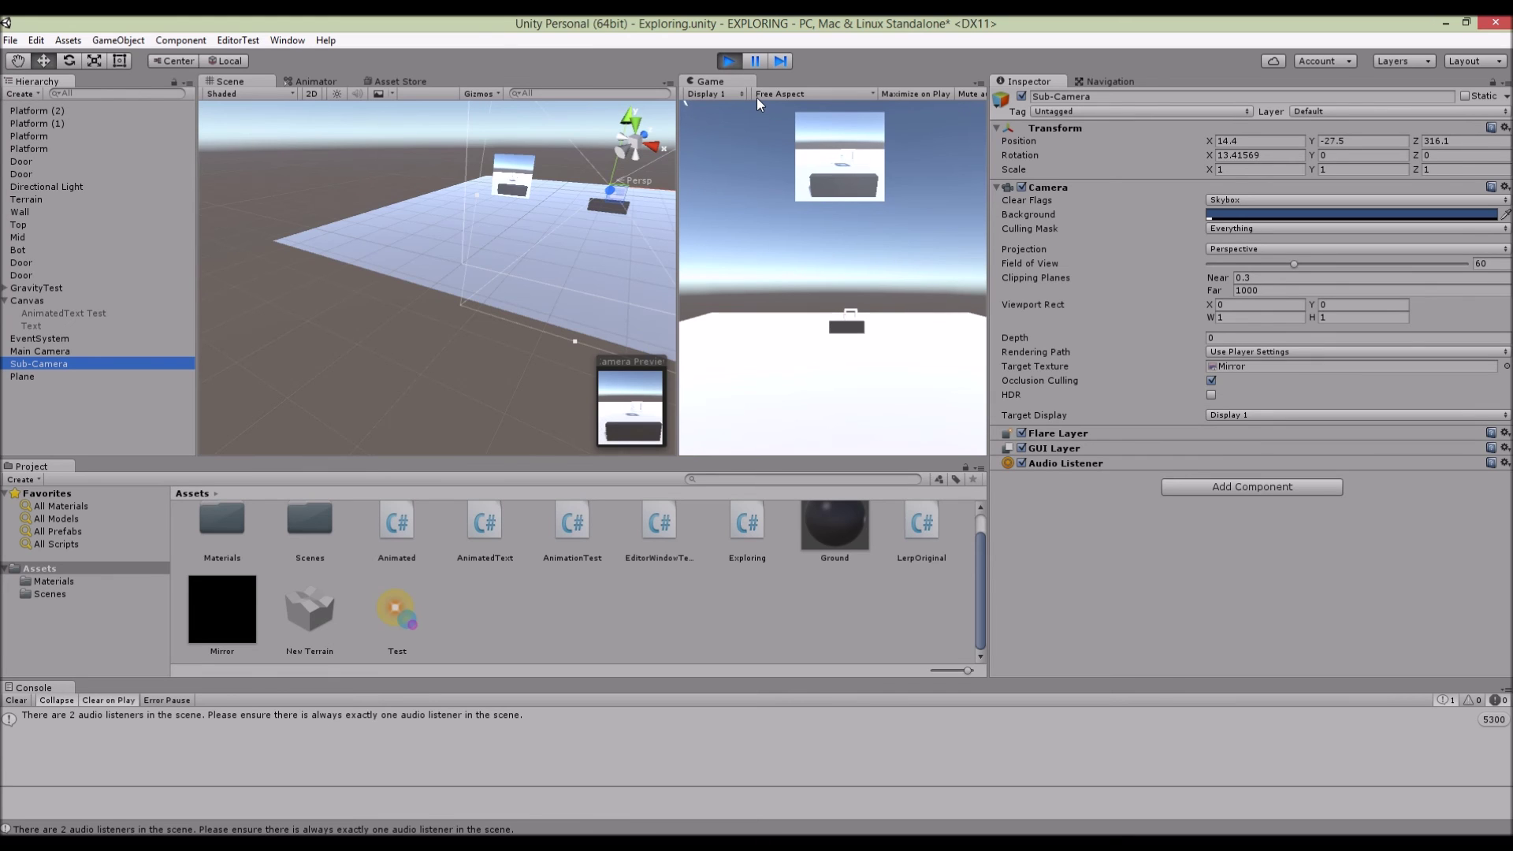
key(ctrl+p)
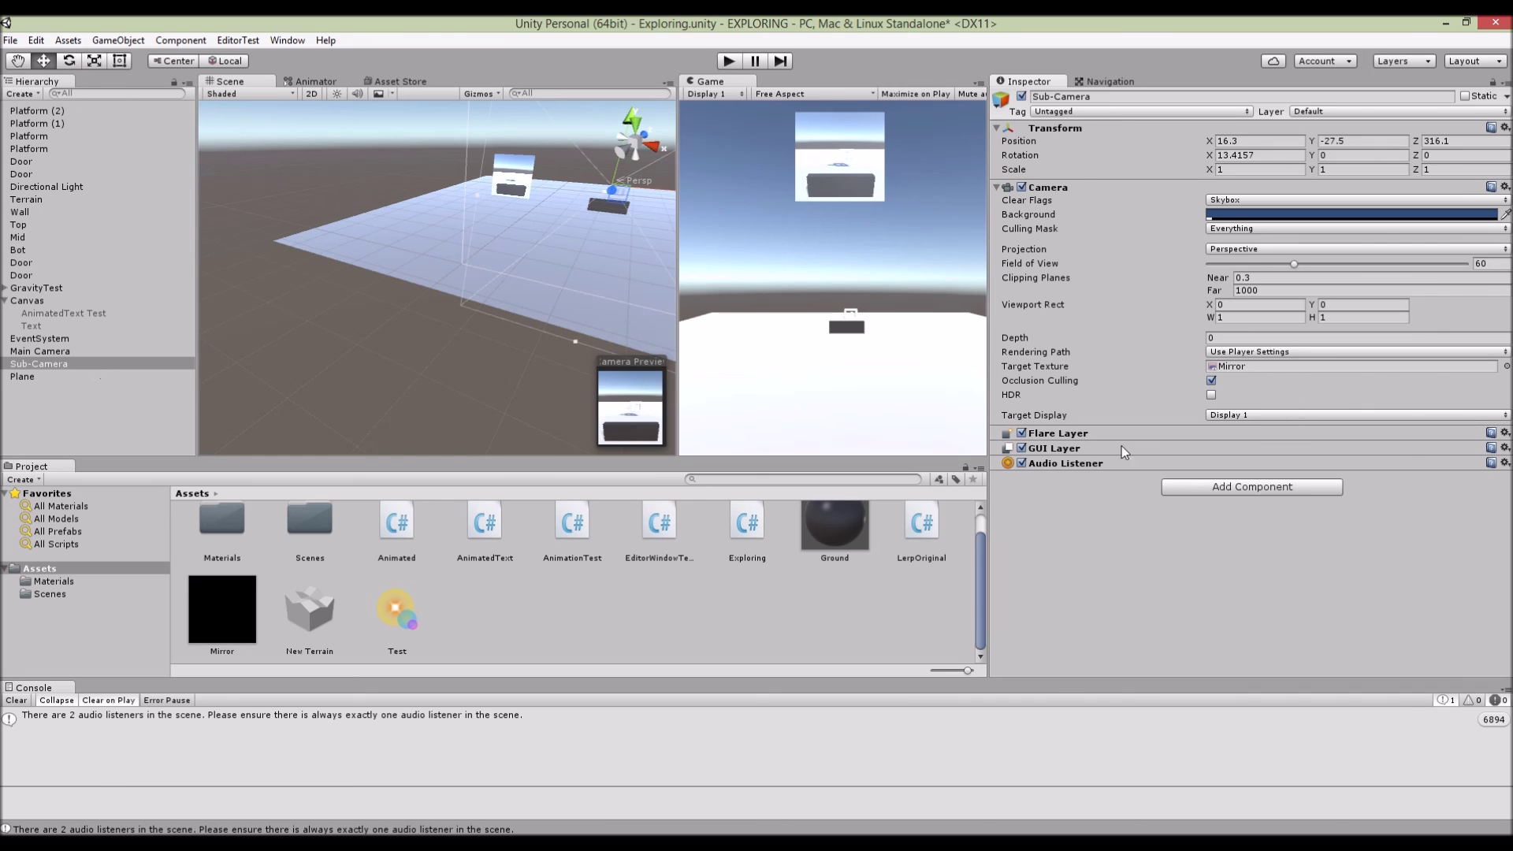
Step: Remove Sub-Camera's Audio Listener, then play, stop and replay to check the warning
click(1504, 462)
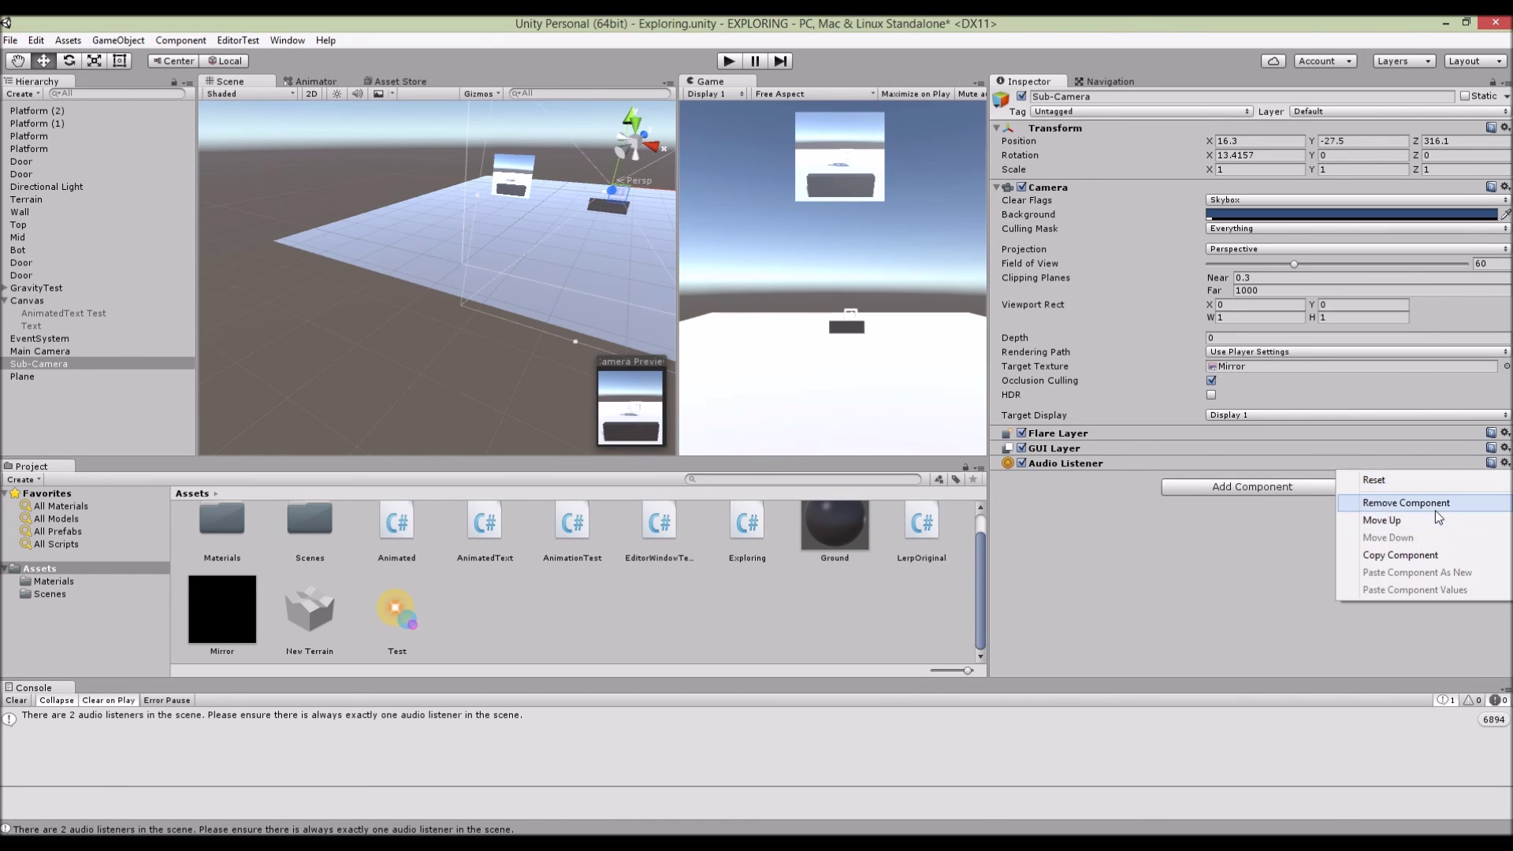
click(1406, 503)
click(729, 60)
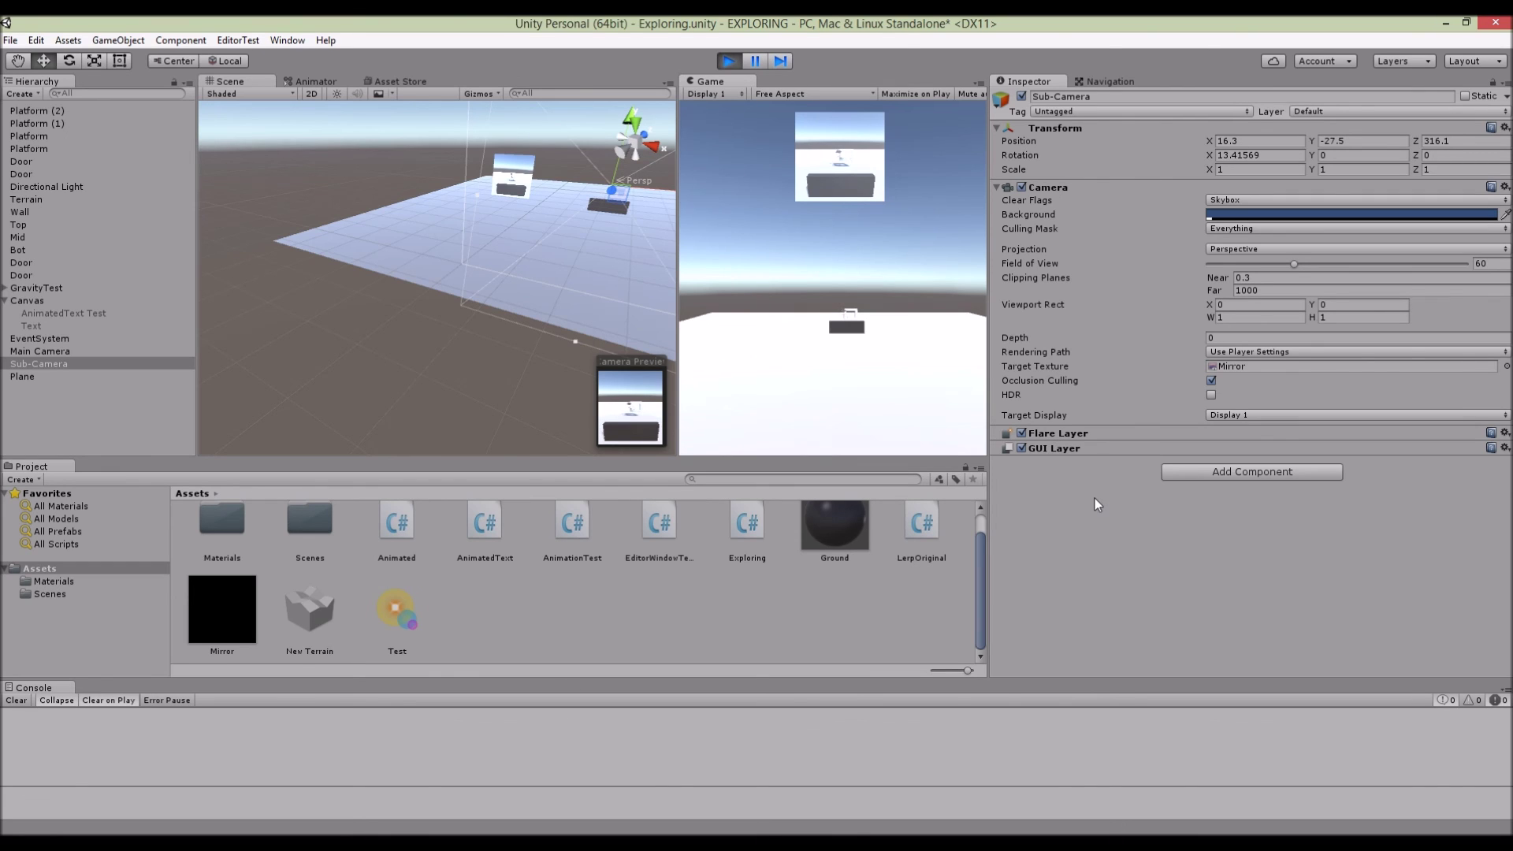
click(729, 61)
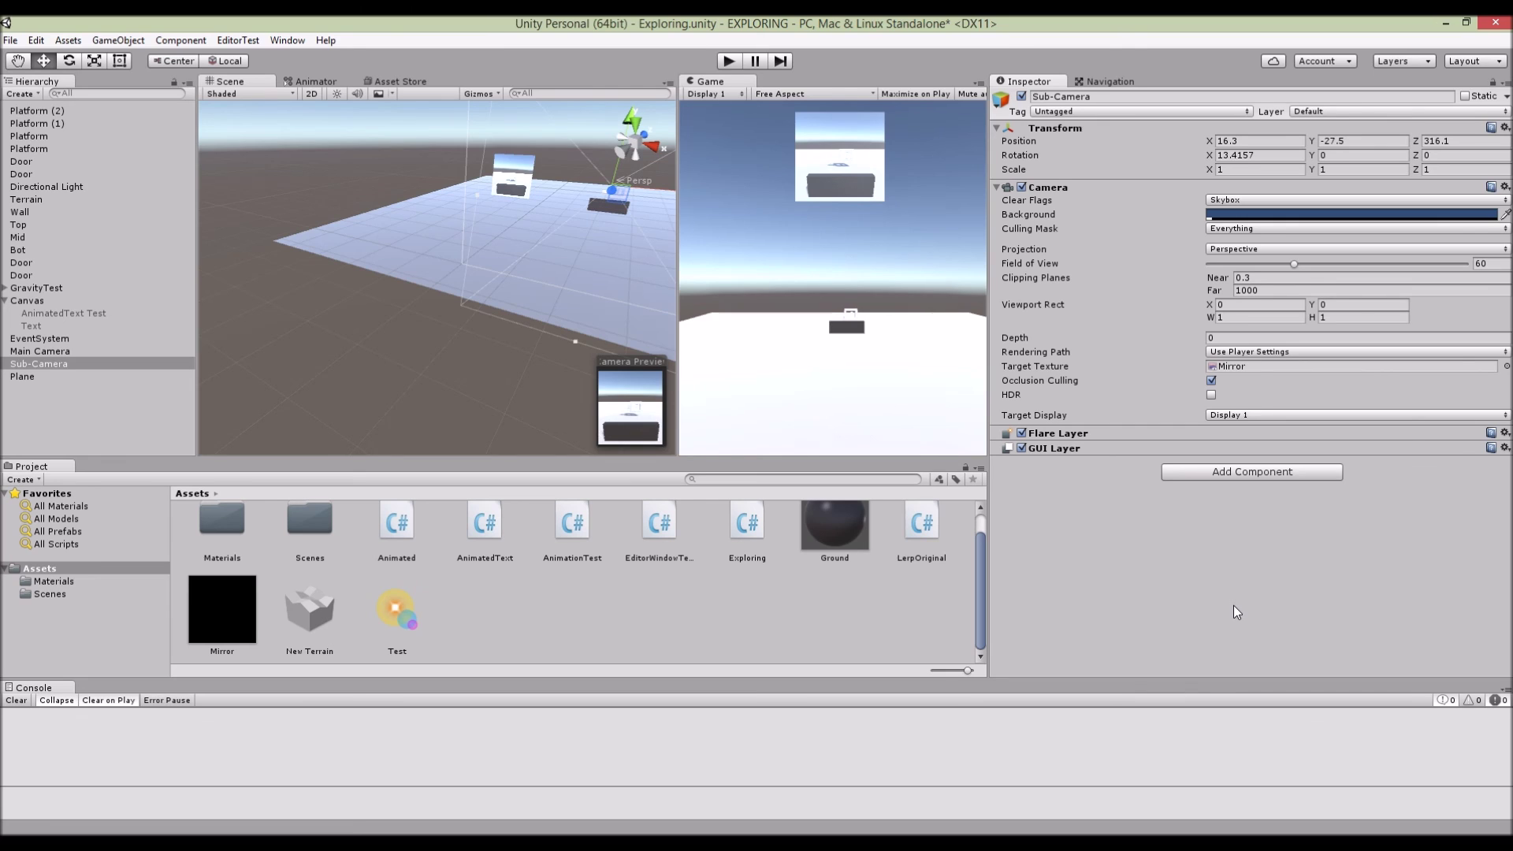
click(728, 61)
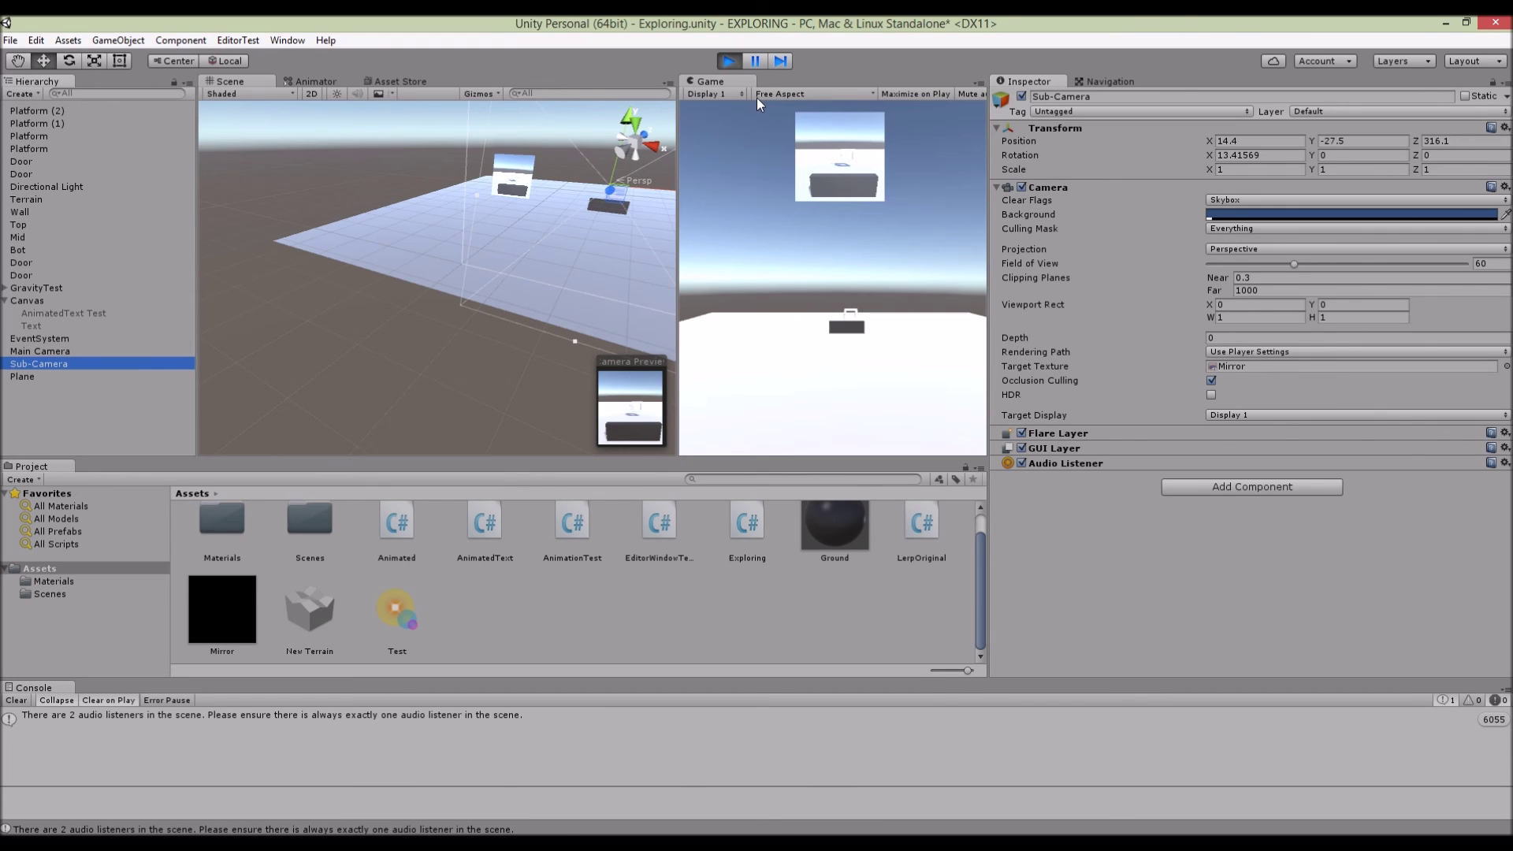